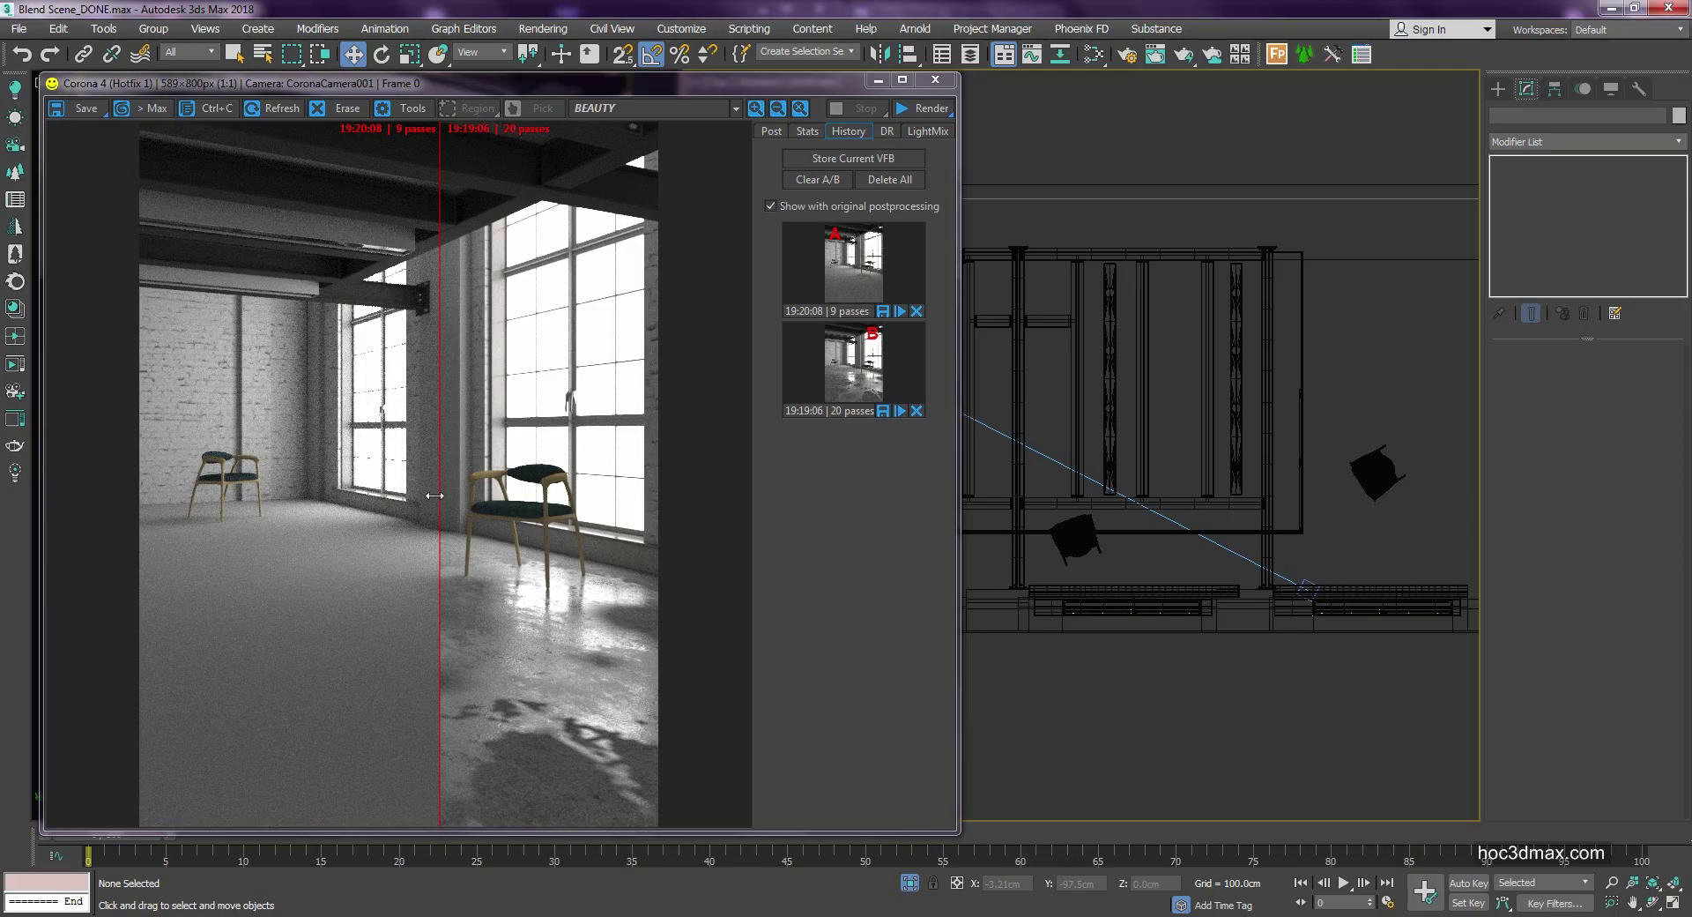
# Step: Move the Corona VFB compare divider so the plain dry concrete floor fills the whole frame
pyautogui.moveTo(435, 495)
pyautogui.mouseDown()
pyautogui.moveTo(692, 504)
pyautogui.moveTo(145, 529)
pyautogui.moveTo(706, 535)
pyautogui.moveTo(146, 533)
pyautogui.moveTo(706, 543)
pyautogui.moveTo(143, 557)
pyautogui.mouseUp()
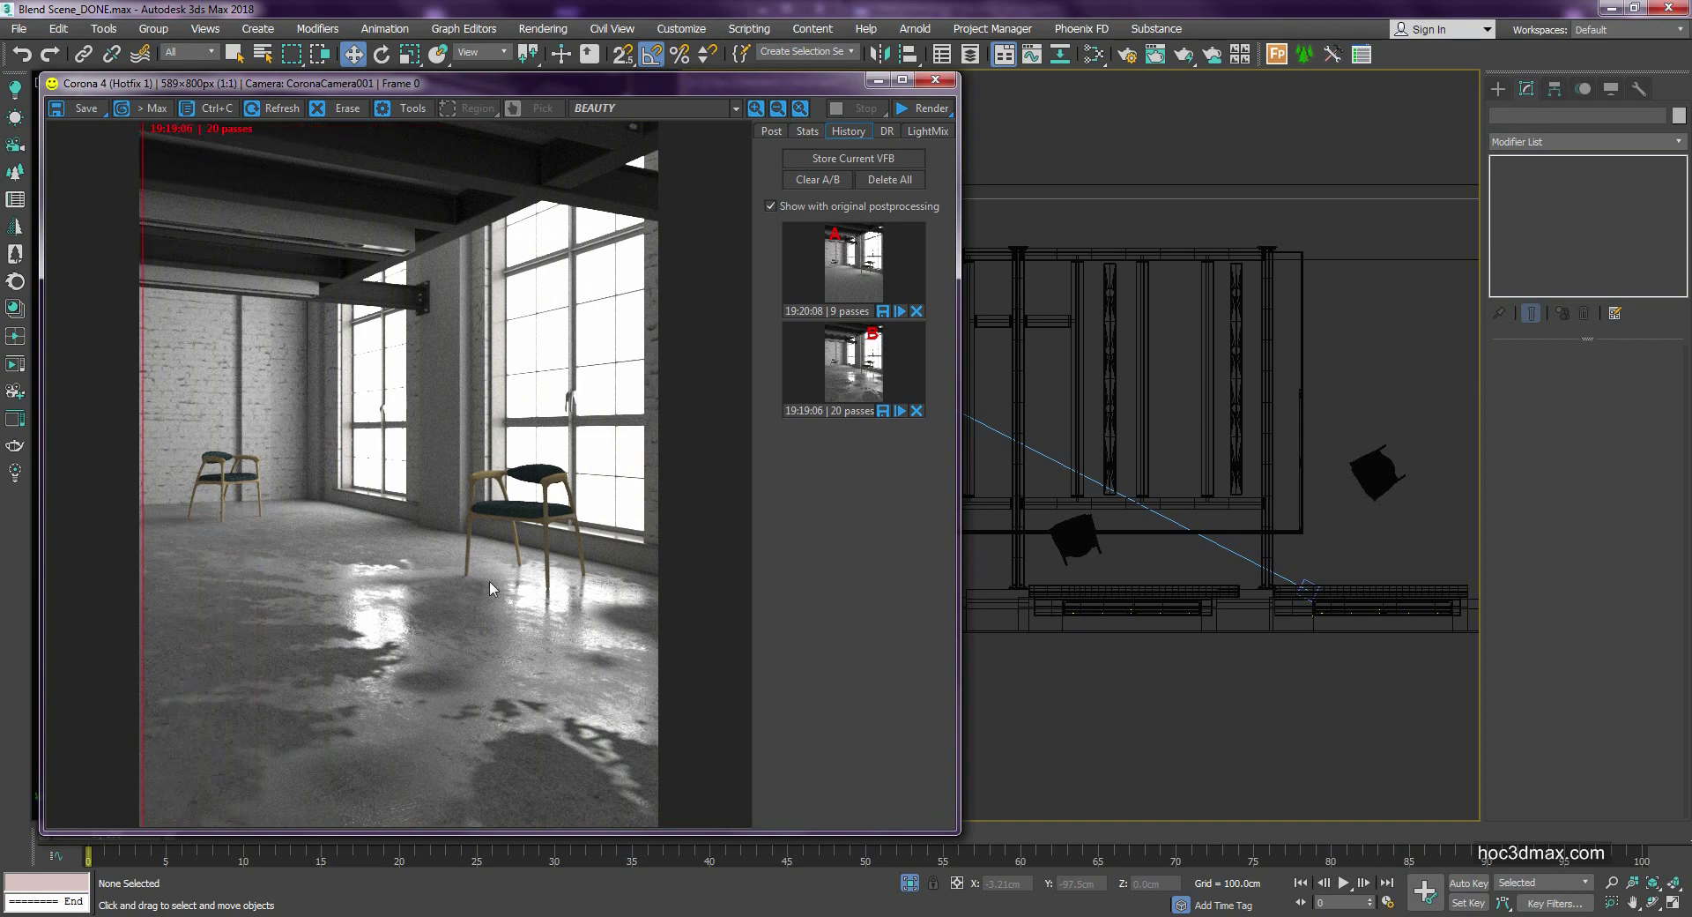
# Step: Start Corona interactive rendering of the loft camera view, then close the frame buffer
pyautogui.click(939, 111)
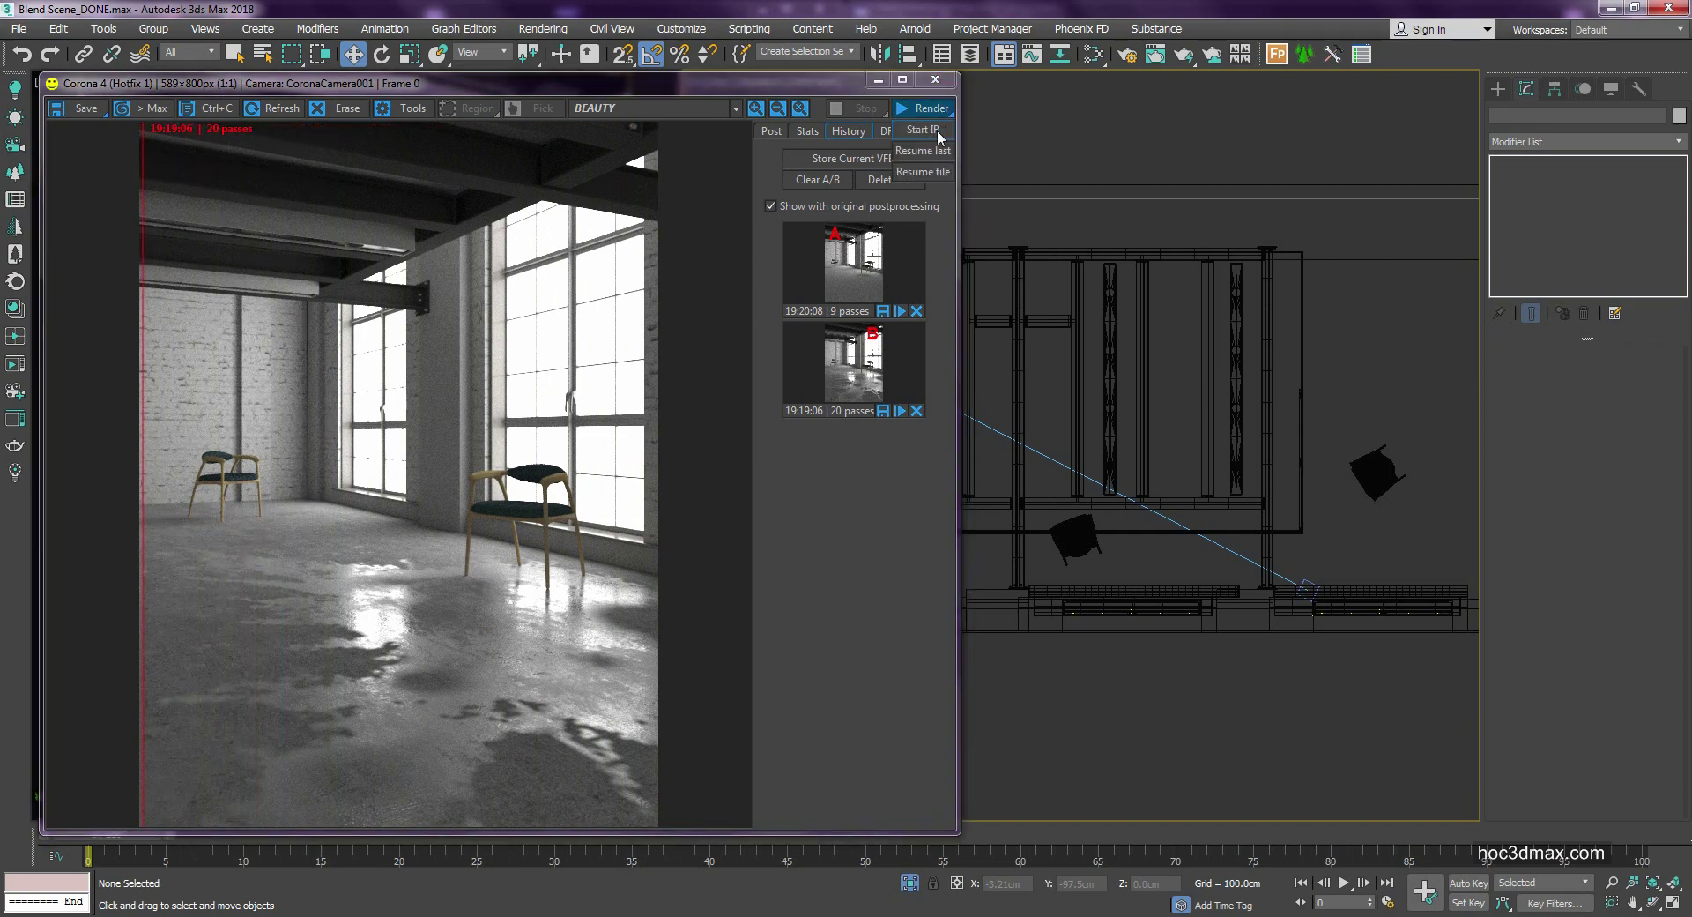
pyautogui.click(938, 129)
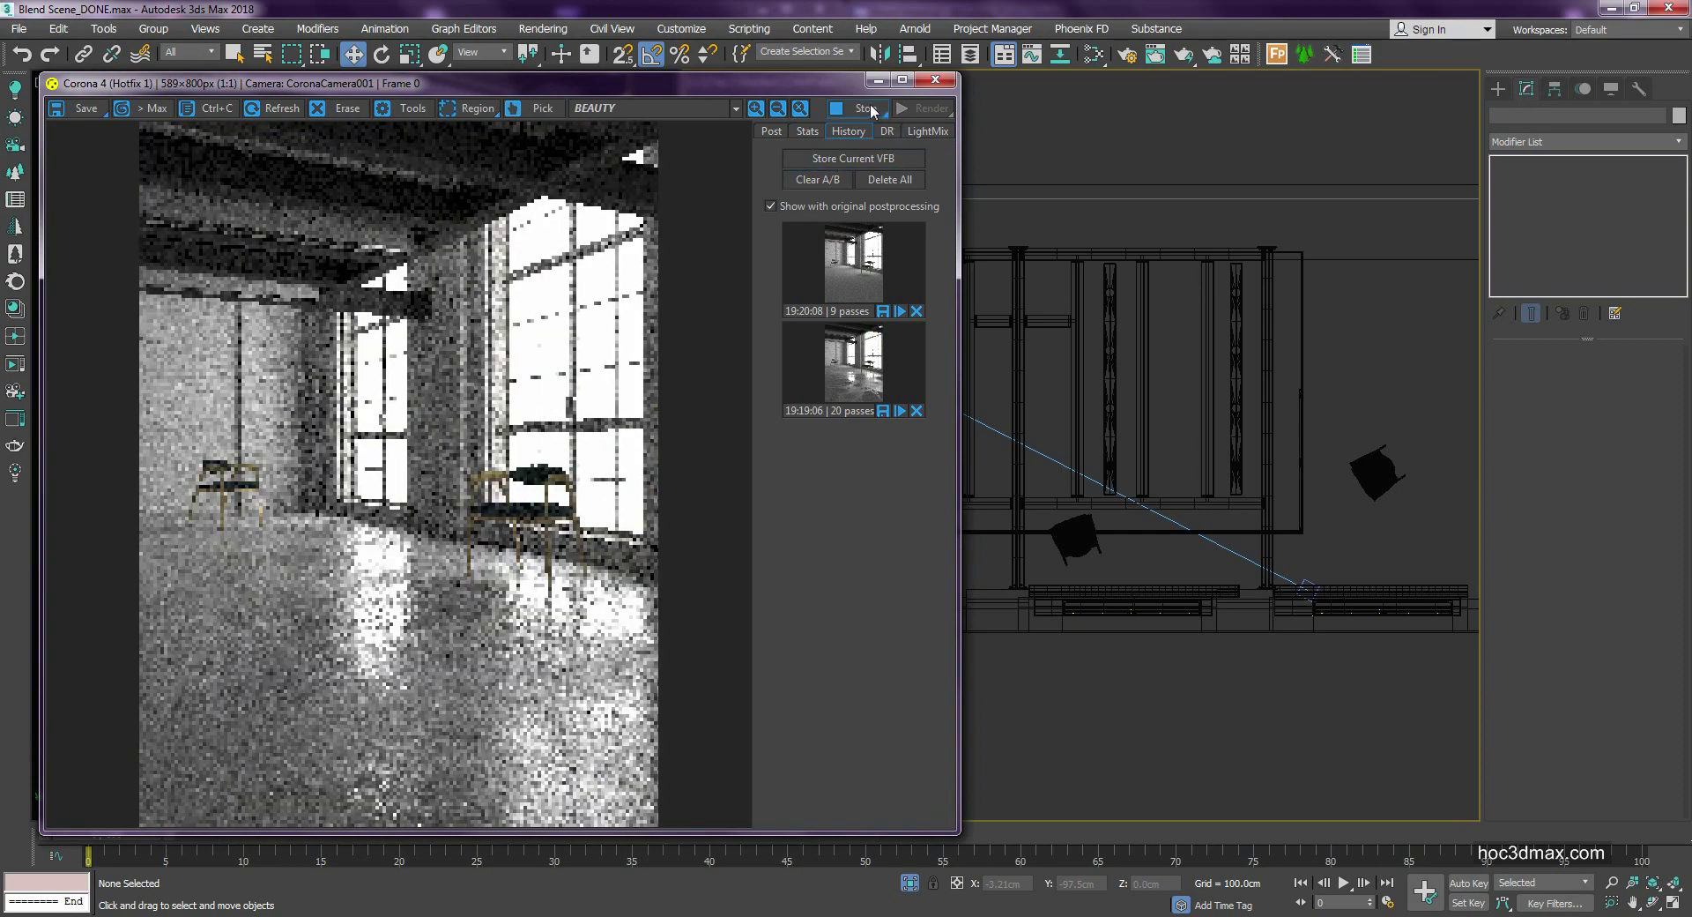
pyautogui.click(936, 80)
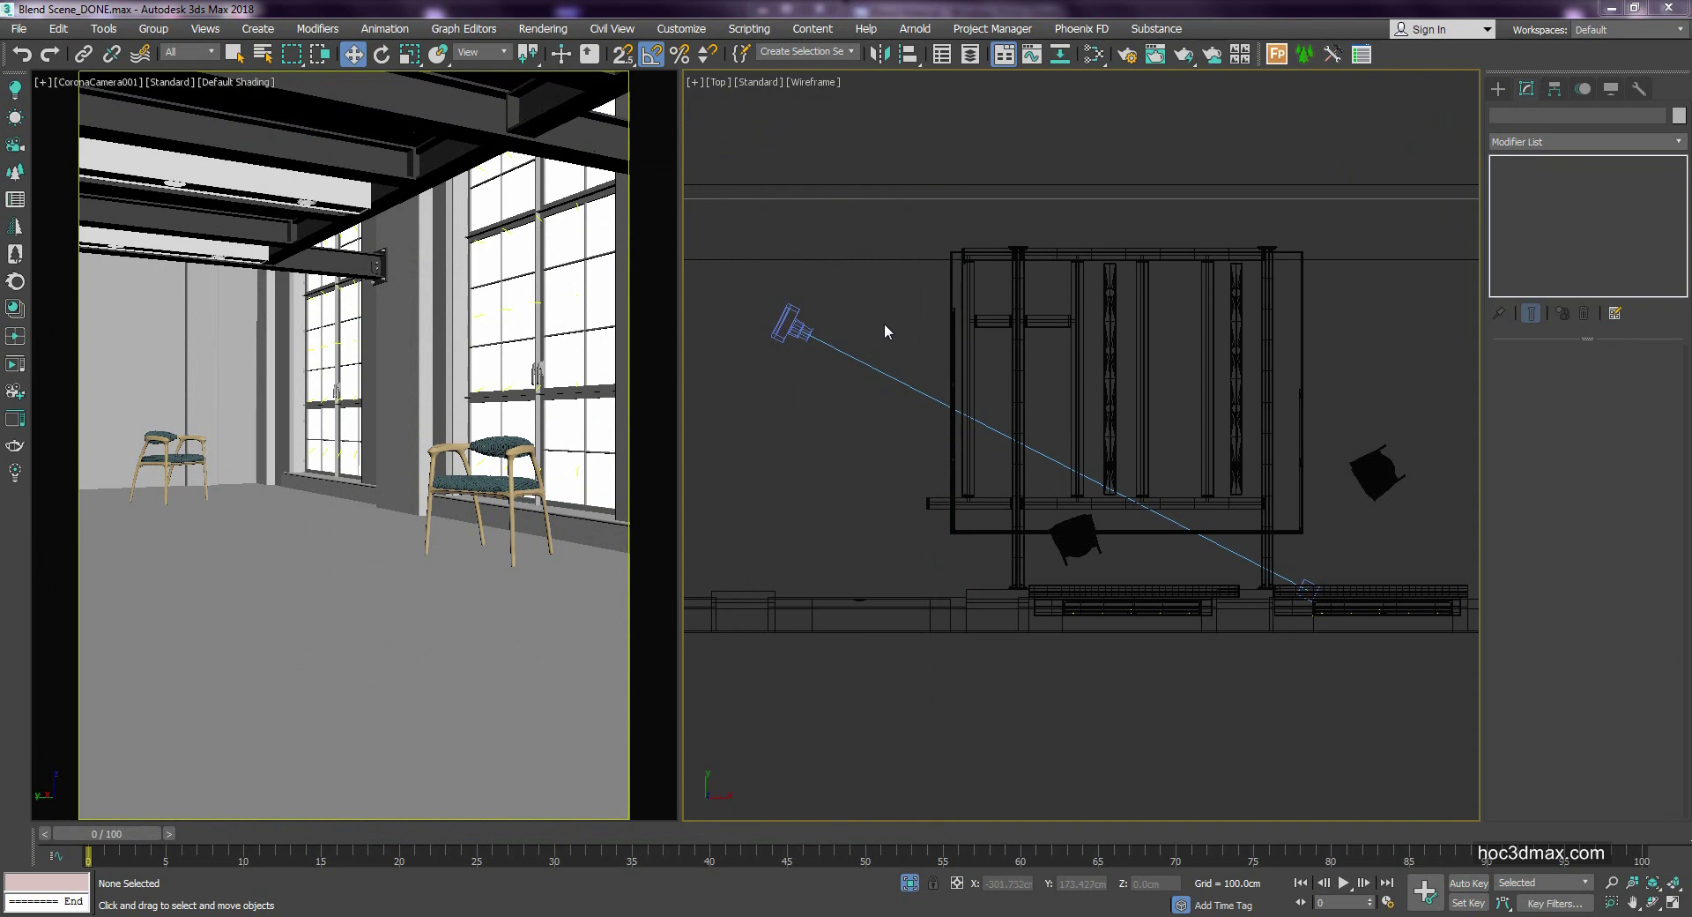
# Step: Open the Slate Material Editor and pan to the concrete and water CoronaMtl nodes
pyautogui.press('m')
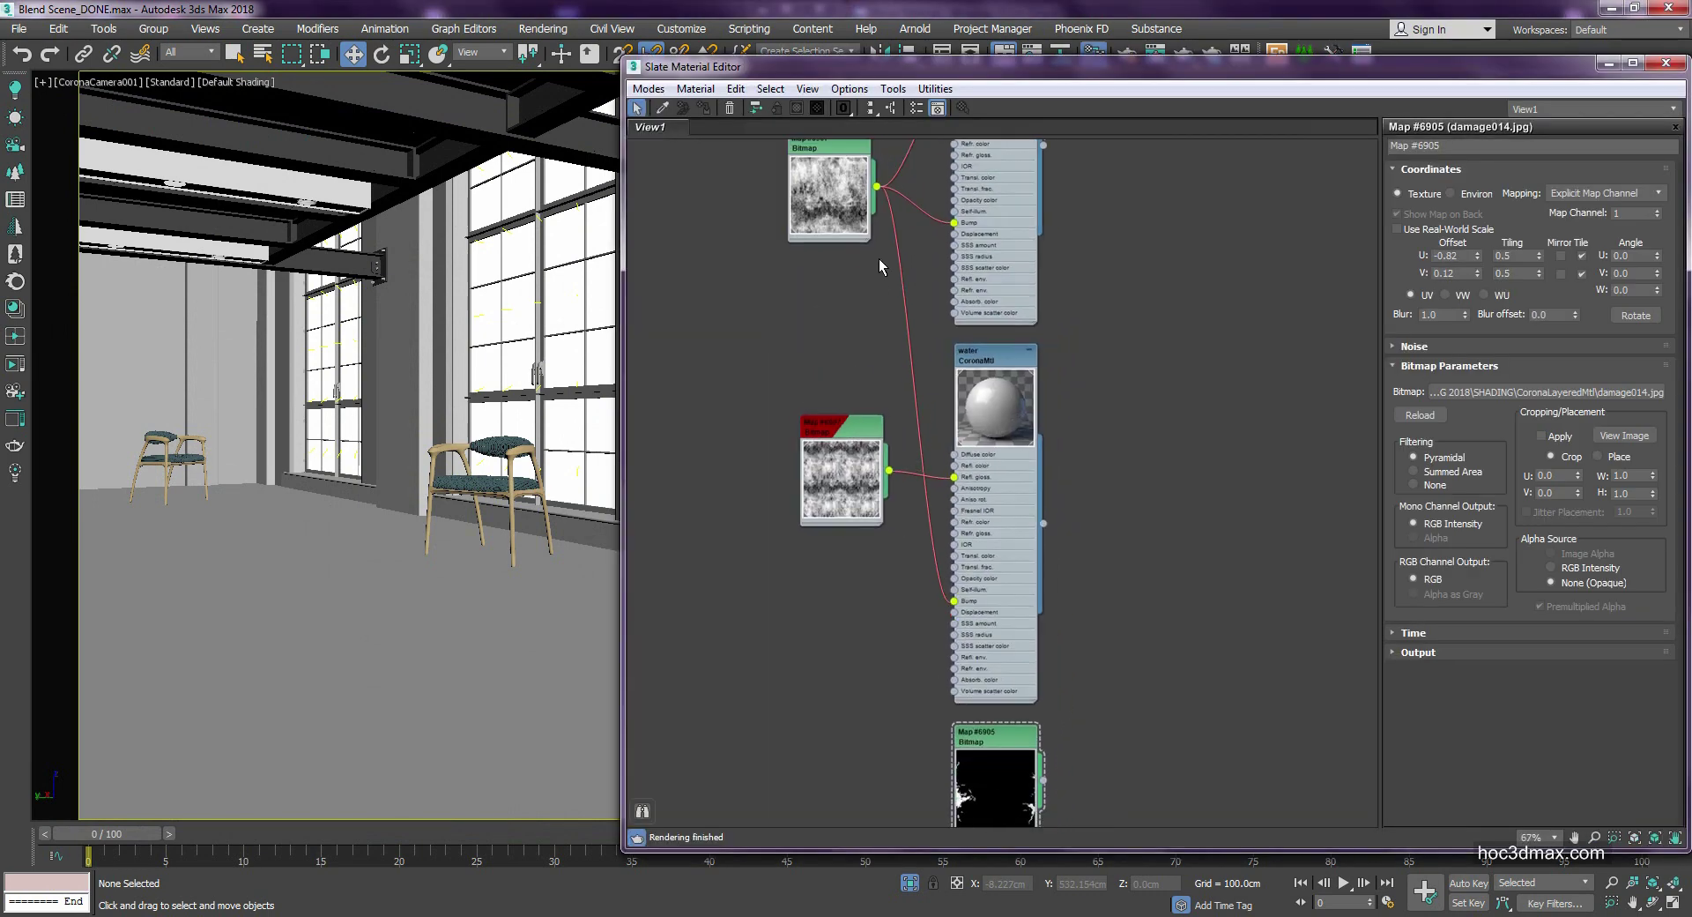
pyautogui.scroll(-2, 879, 257)
pyautogui.moveTo(874, 349)
pyautogui.mouseDown(button='middle')
pyautogui.moveTo(1040, 359)
pyautogui.moveTo(896, 432)
pyautogui.mouseUp(button='middle')
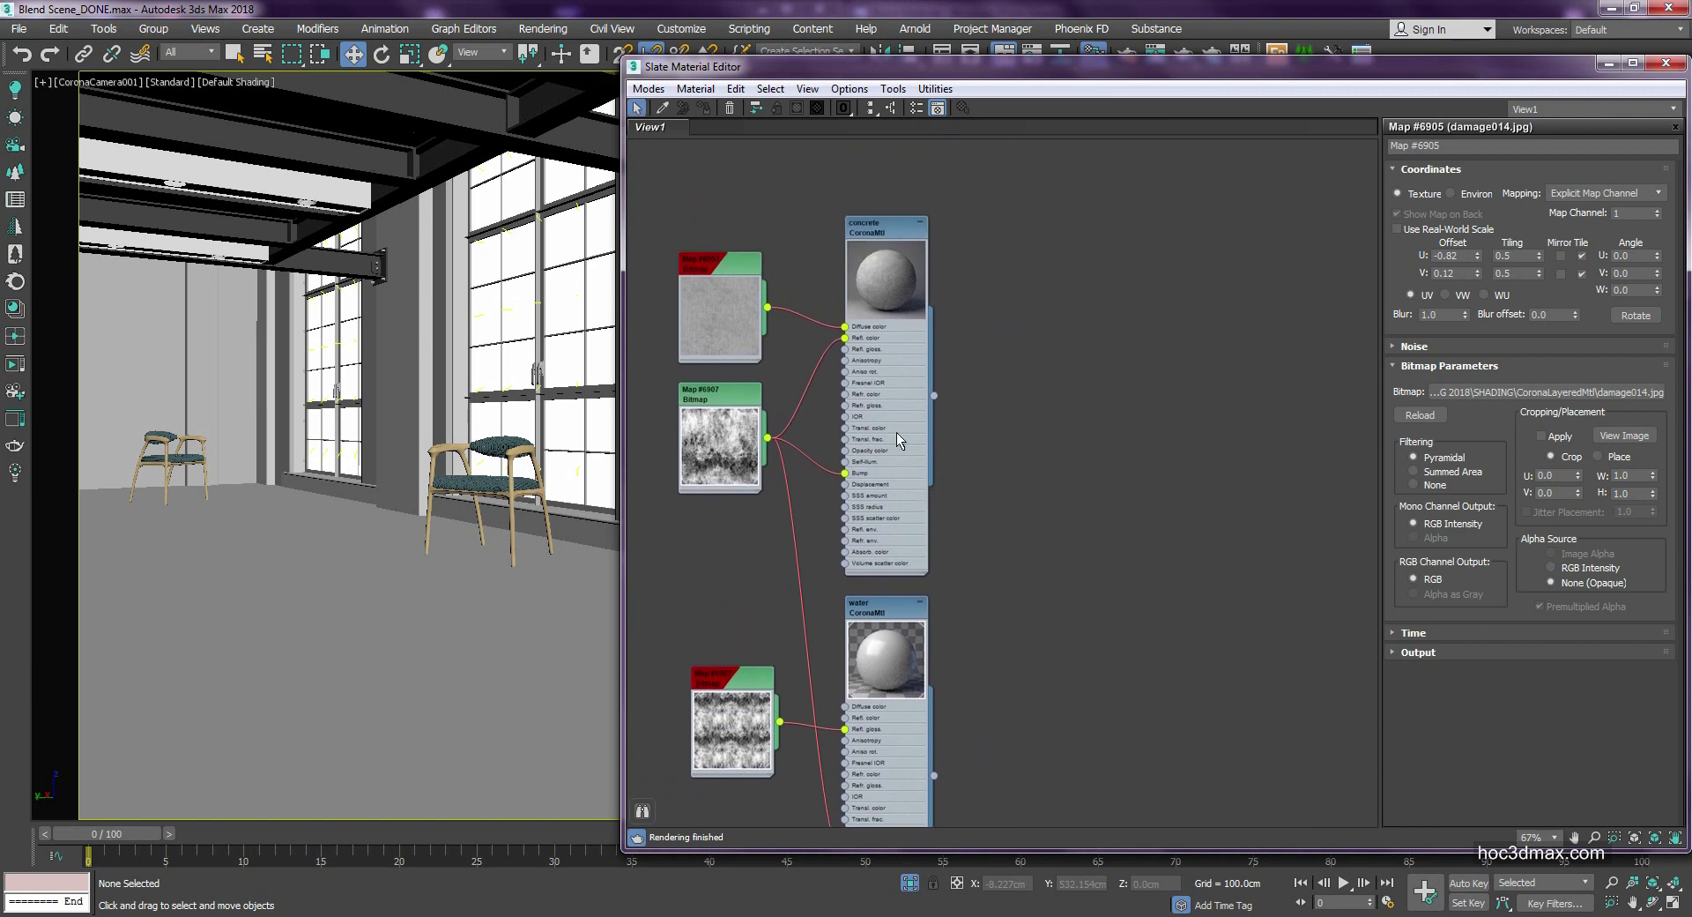
pyautogui.scroll(2, 896, 432)
pyautogui.scroll(2, 1079, 405)
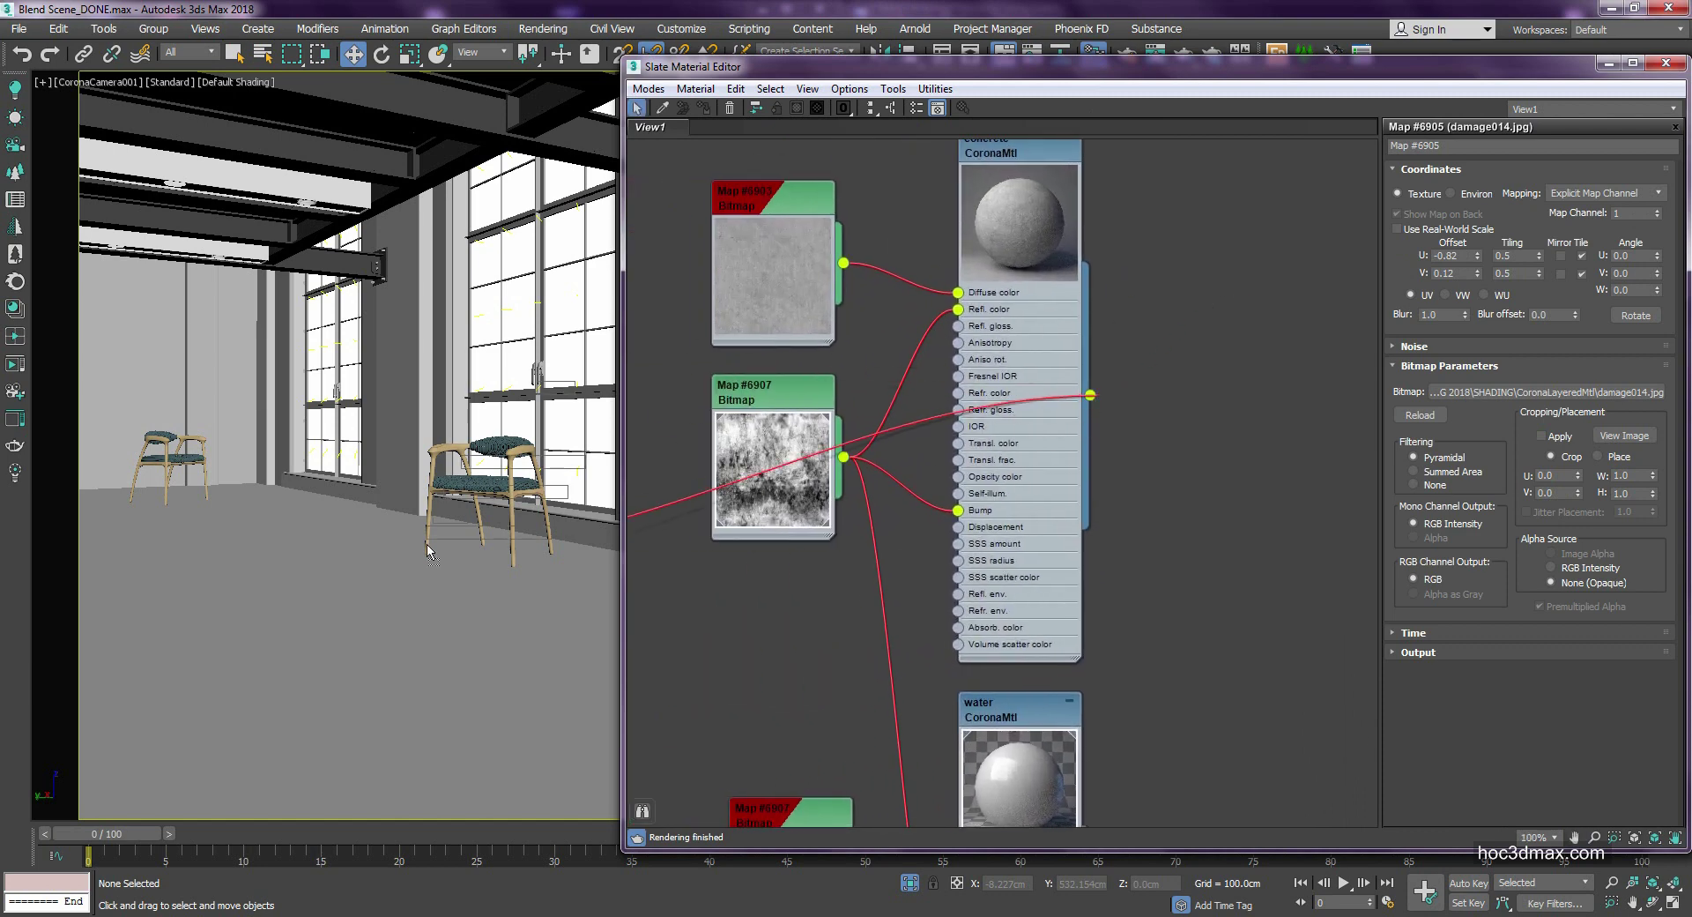
# Step: Re-render the loft in the Corona VFB with a fresh Shift+Q render
pyautogui.click(28, 432)
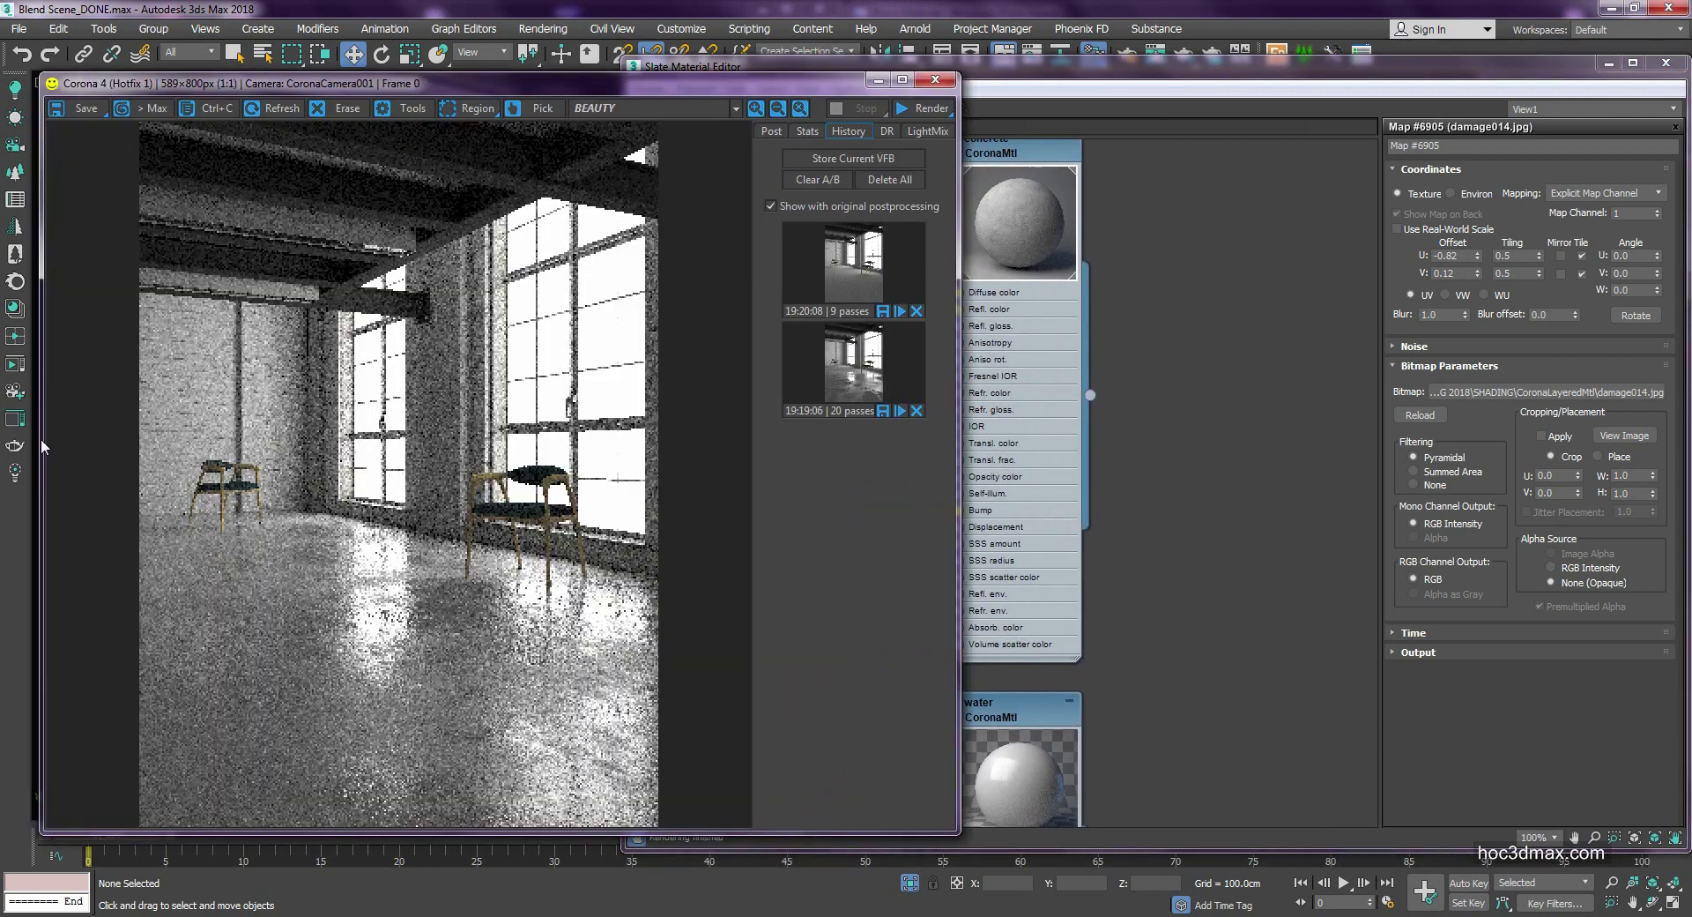
pyautogui.click(922, 108)
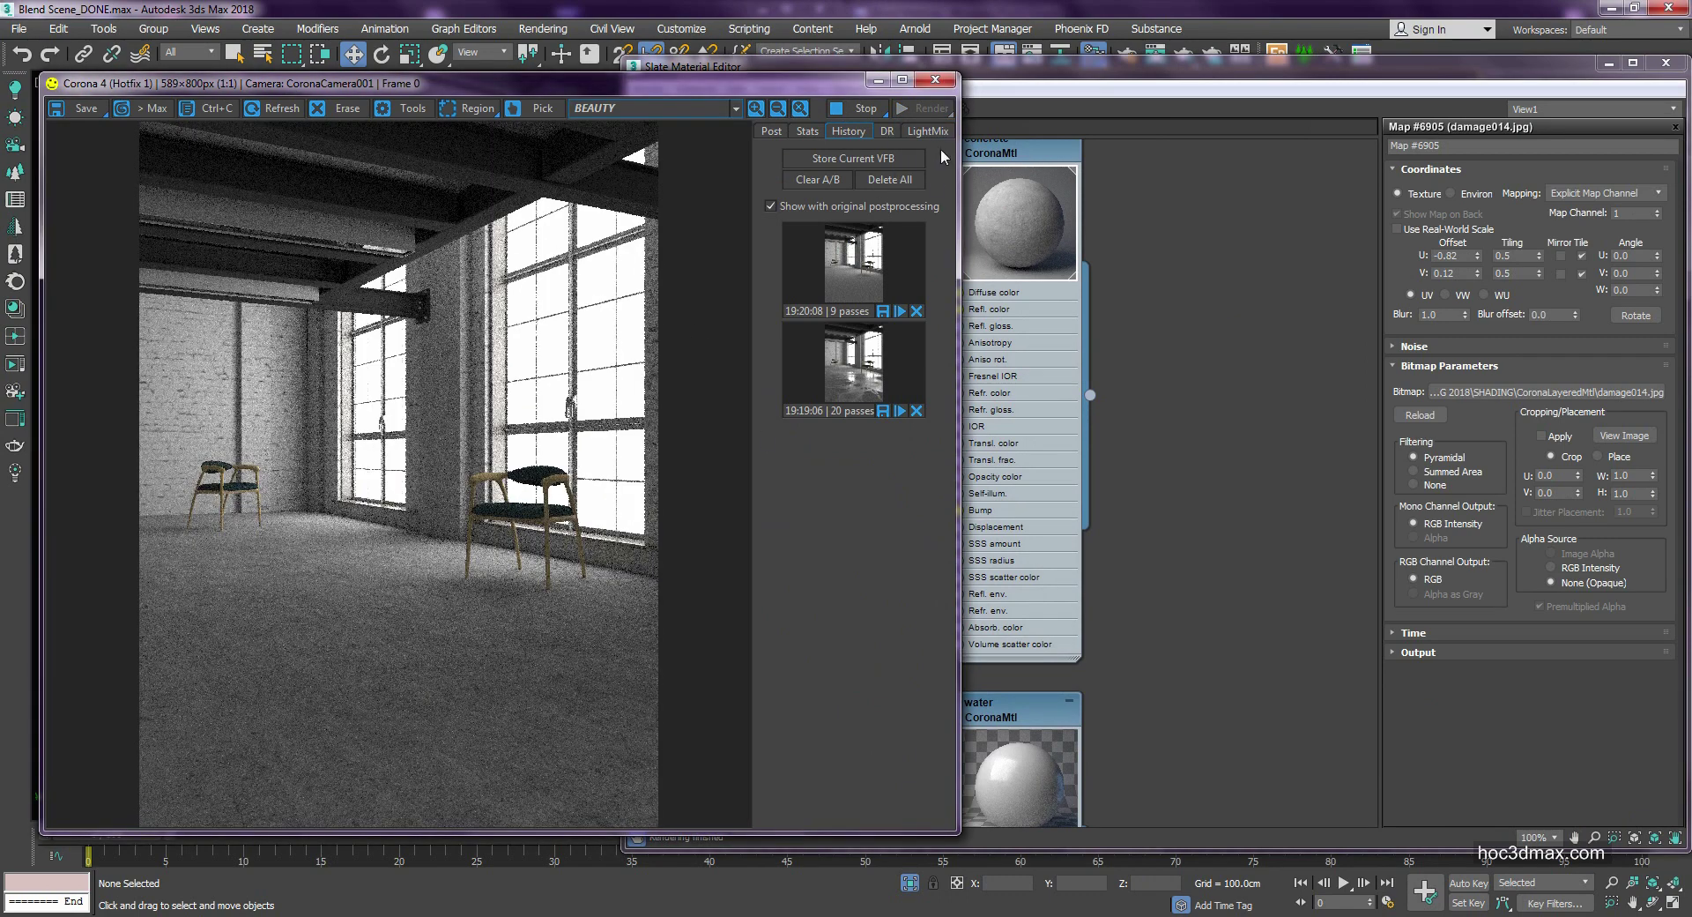
pyautogui.click(936, 80)
pyautogui.moveTo(1116, 650); pyautogui.dragTo(1095, 256, button='middle')
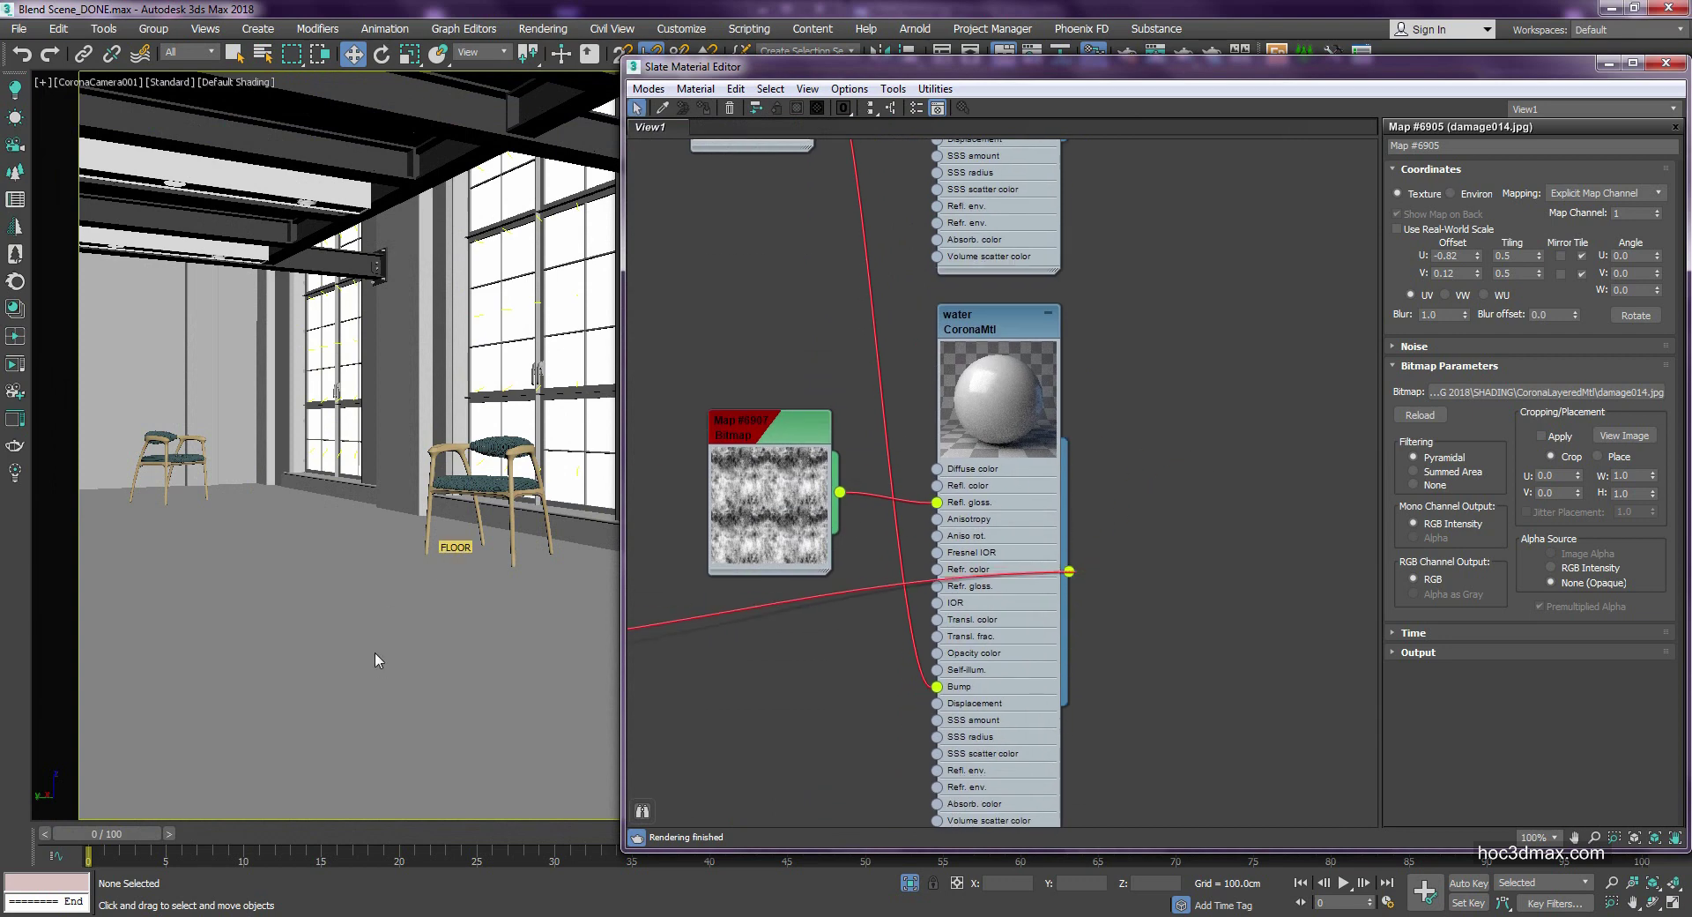
pyautogui.click(17, 423)
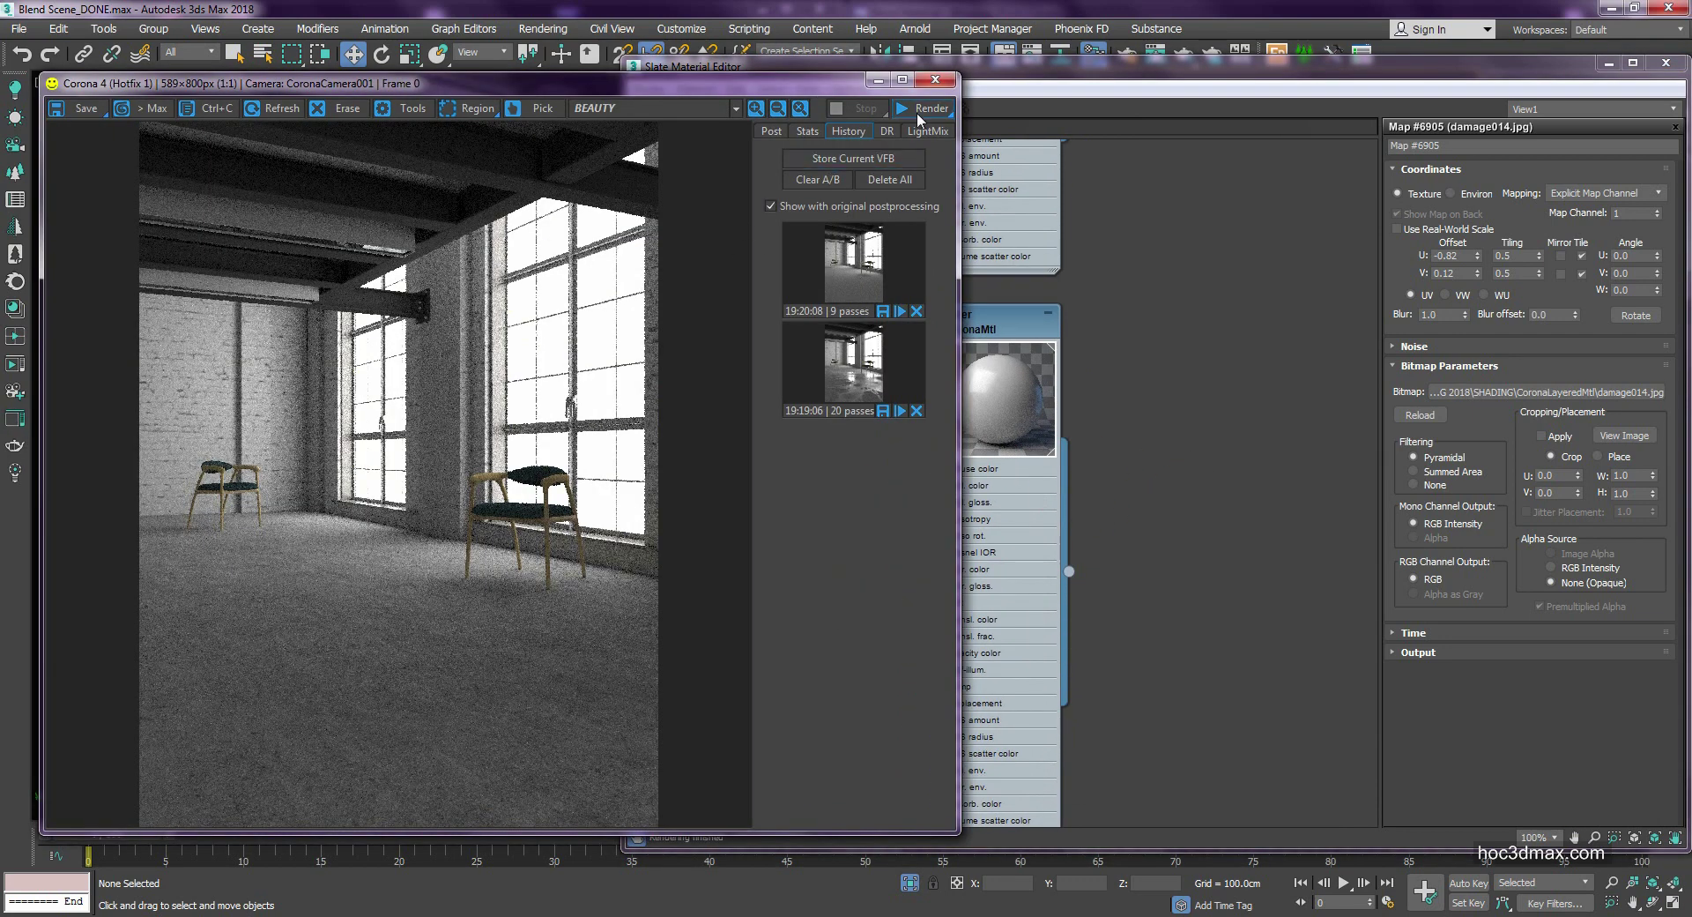
pyautogui.hotkey('shift', 'q')
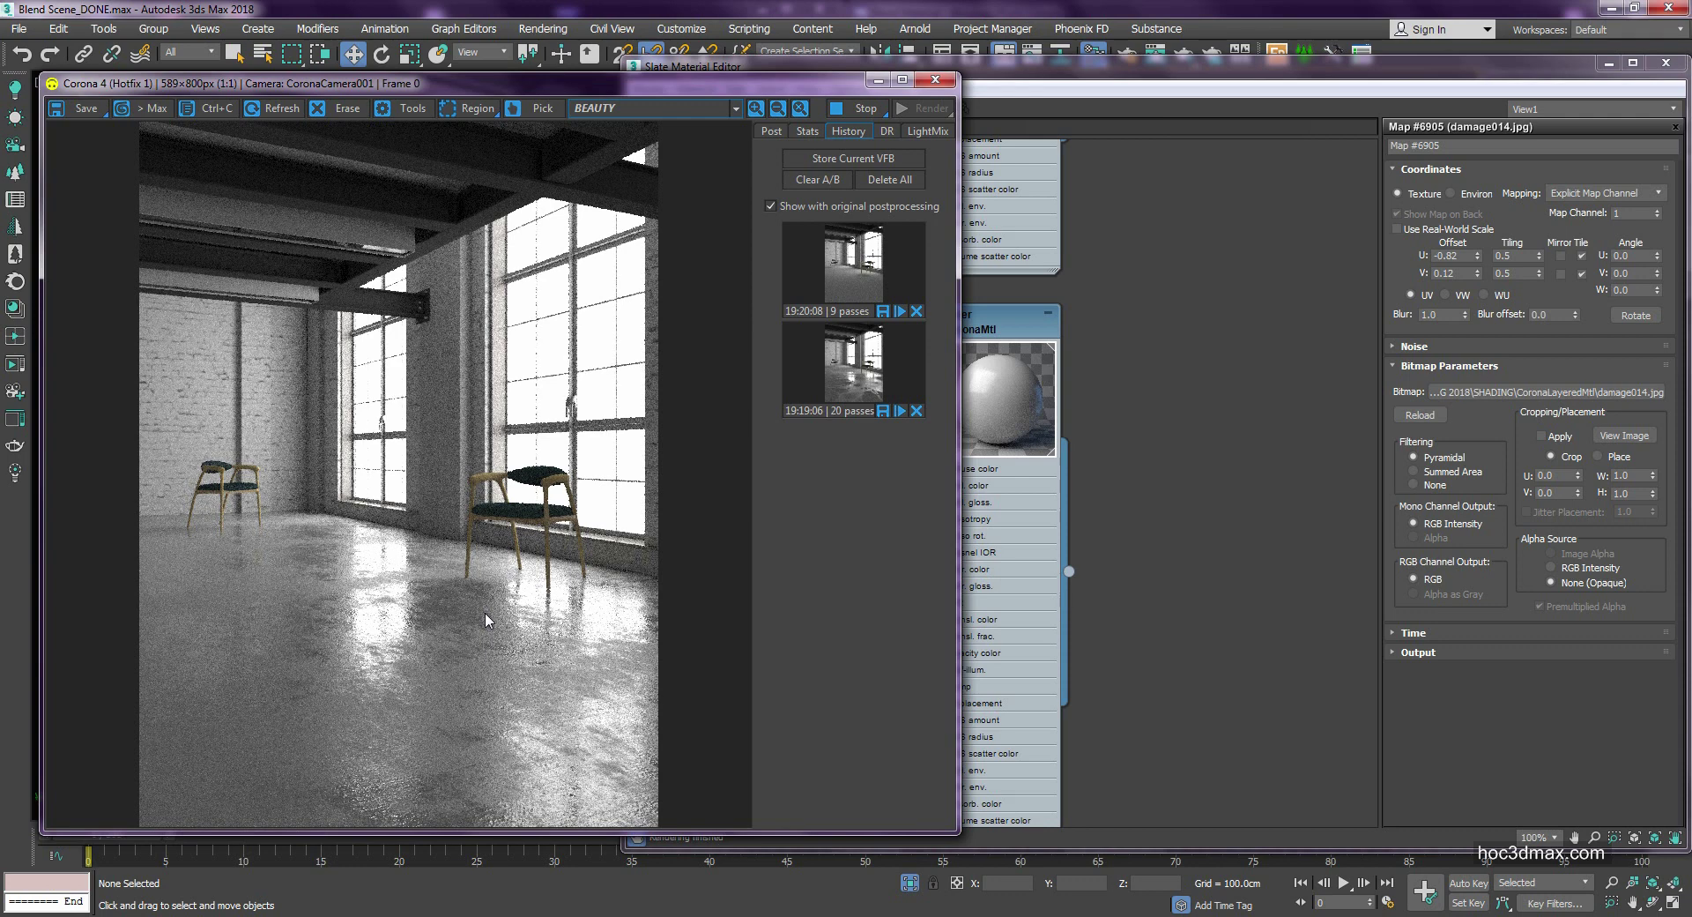
# Step: Stop and close the Corona render, then resize and reposition the Slate editor
pyautogui.click(858, 108)
pyautogui.click(933, 81)
pyautogui.moveTo(1086, 240)
pyautogui.mouseDown(button='middle')
pyautogui.moveTo(873, 373)
pyautogui.moveTo(886, 450)
pyautogui.mouseUp(button='middle')
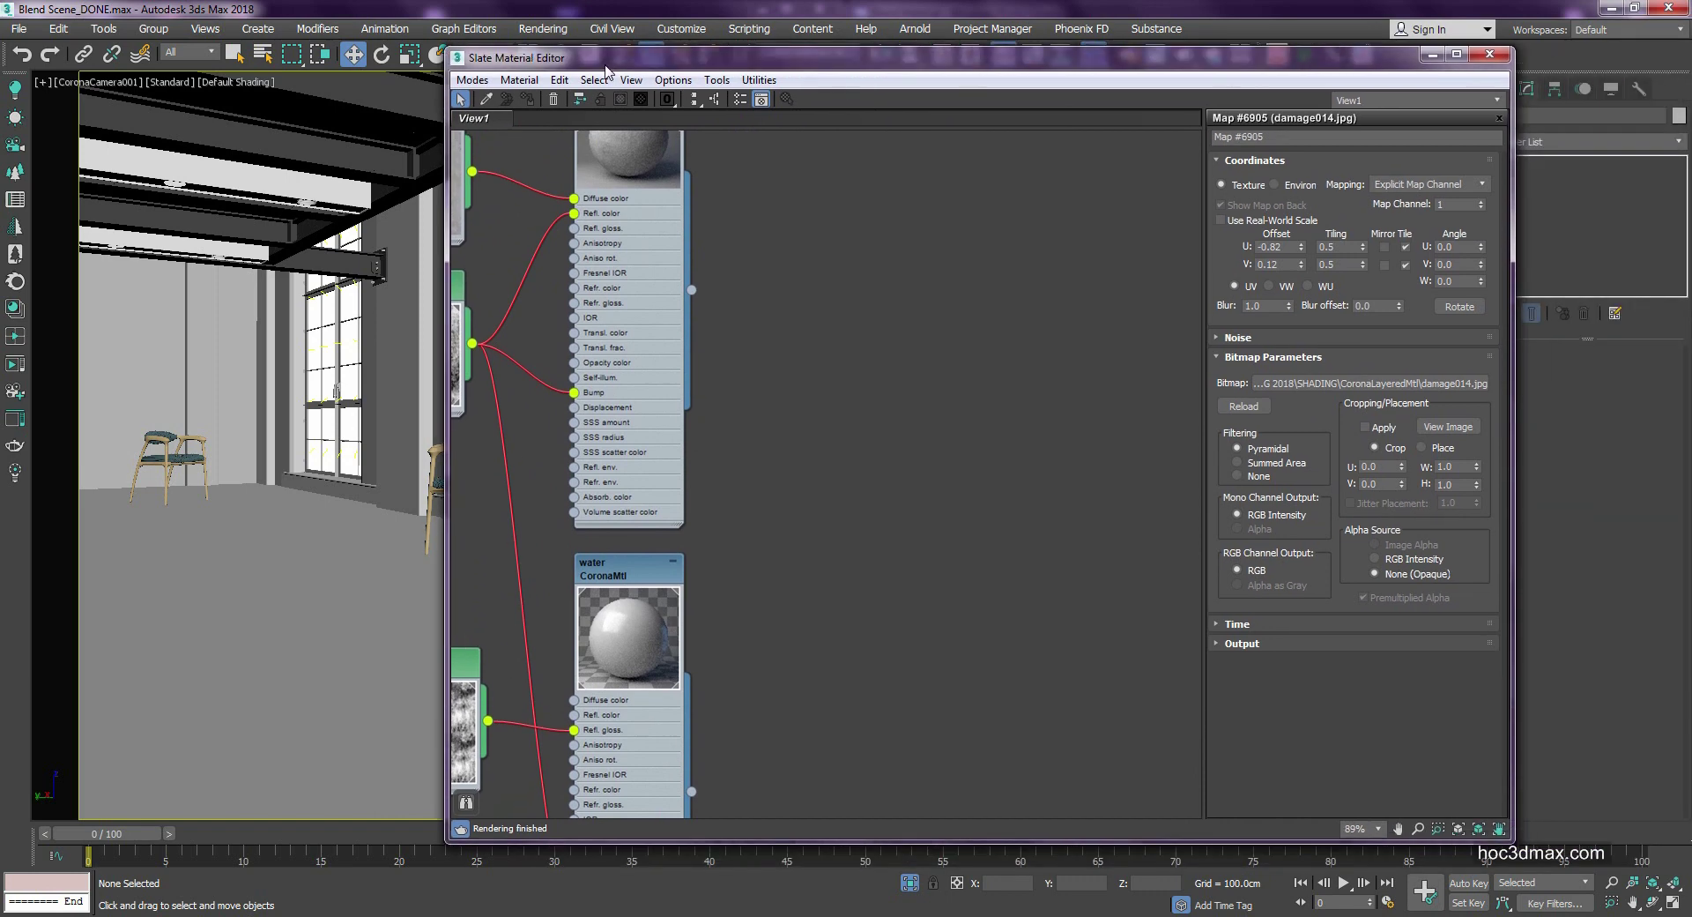
pyautogui.moveTo(788, 66); pyautogui.dragTo(600, 53)
pyautogui.moveTo(432, 301); pyautogui.dragTo(281, 301)
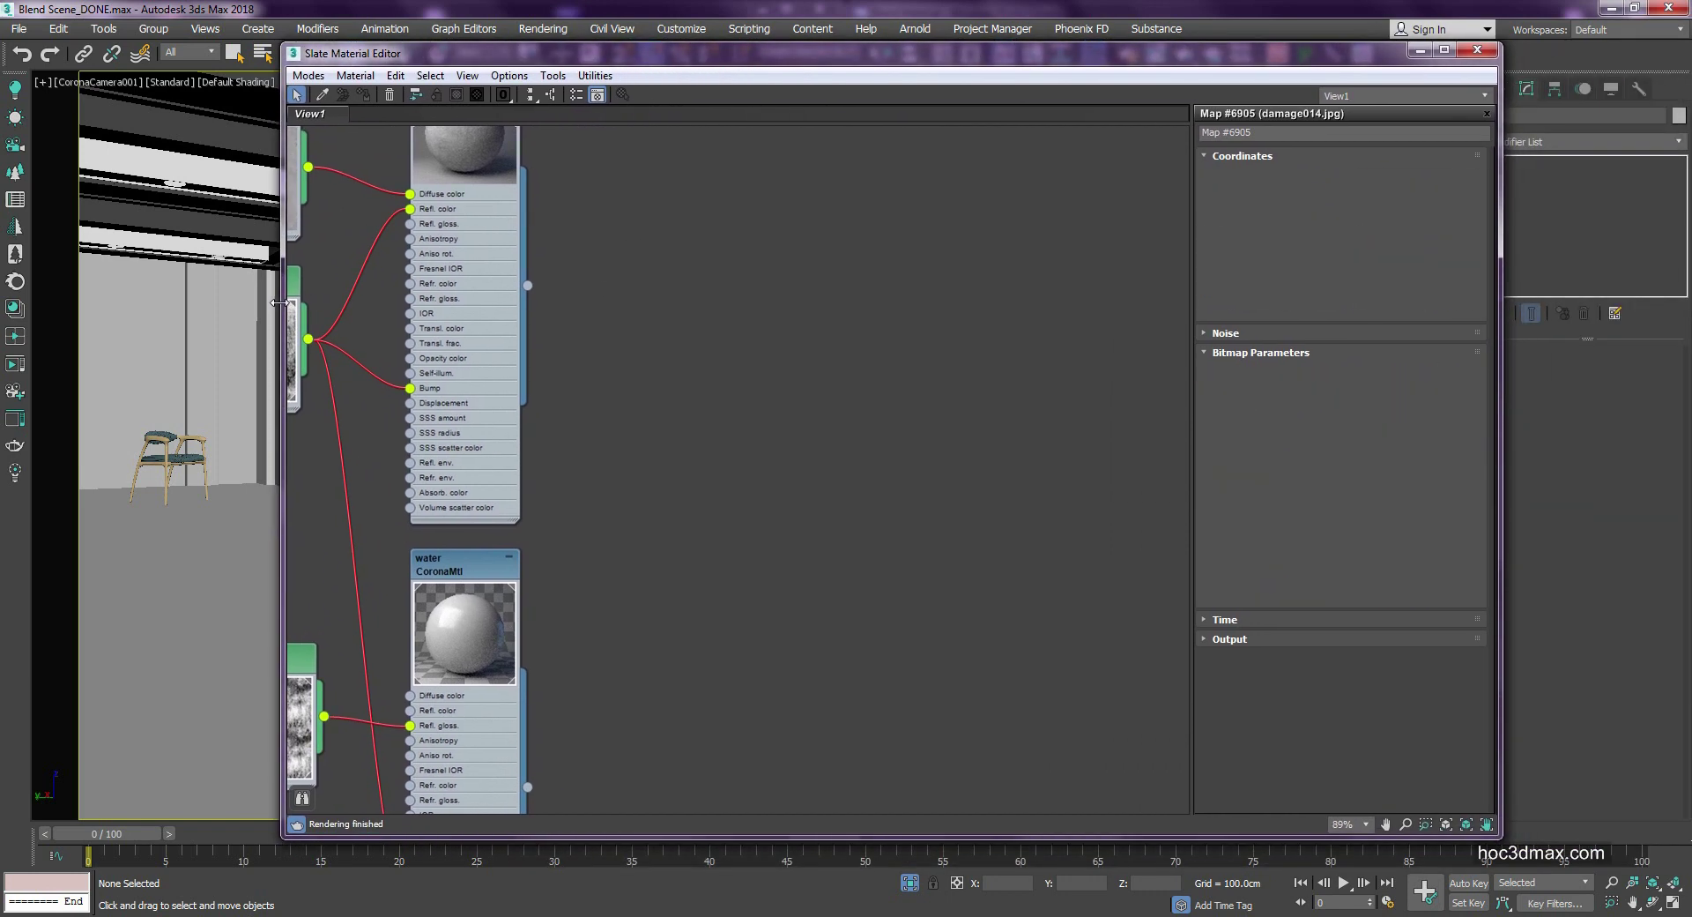
# Step: Add a new CoronaLayeredMtl node, Material #0, and show its parameters
pyautogui.rightClick(820, 287)
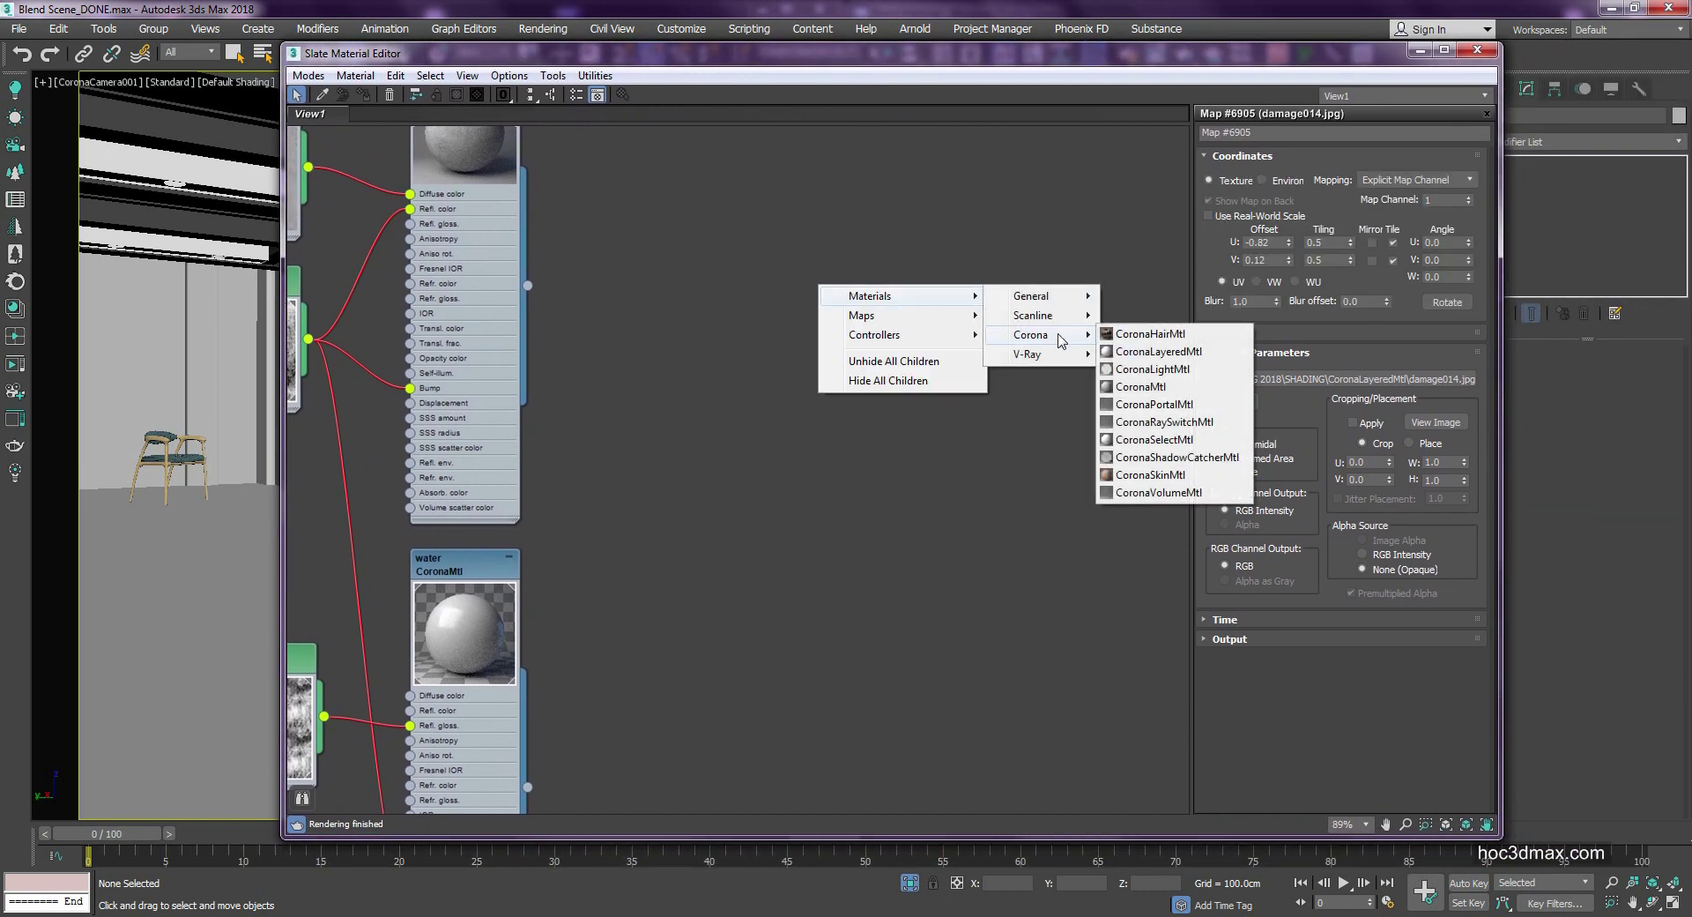
pyautogui.moveTo(898, 339)
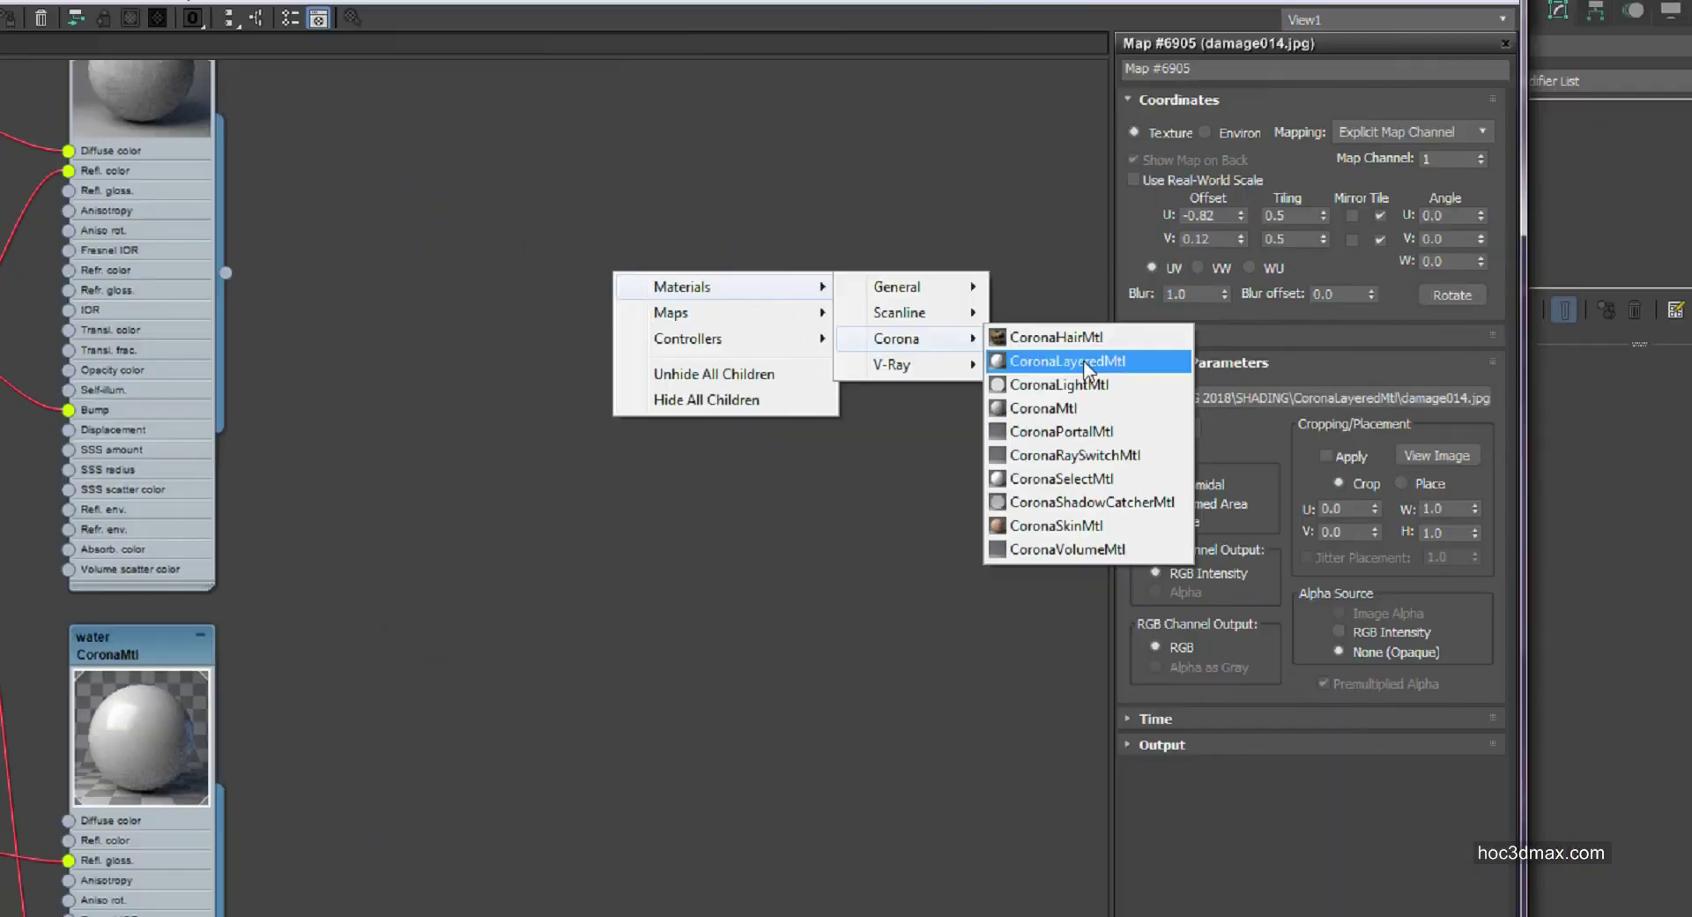
pyautogui.click(908, 381)
pyautogui.click(804, 284)
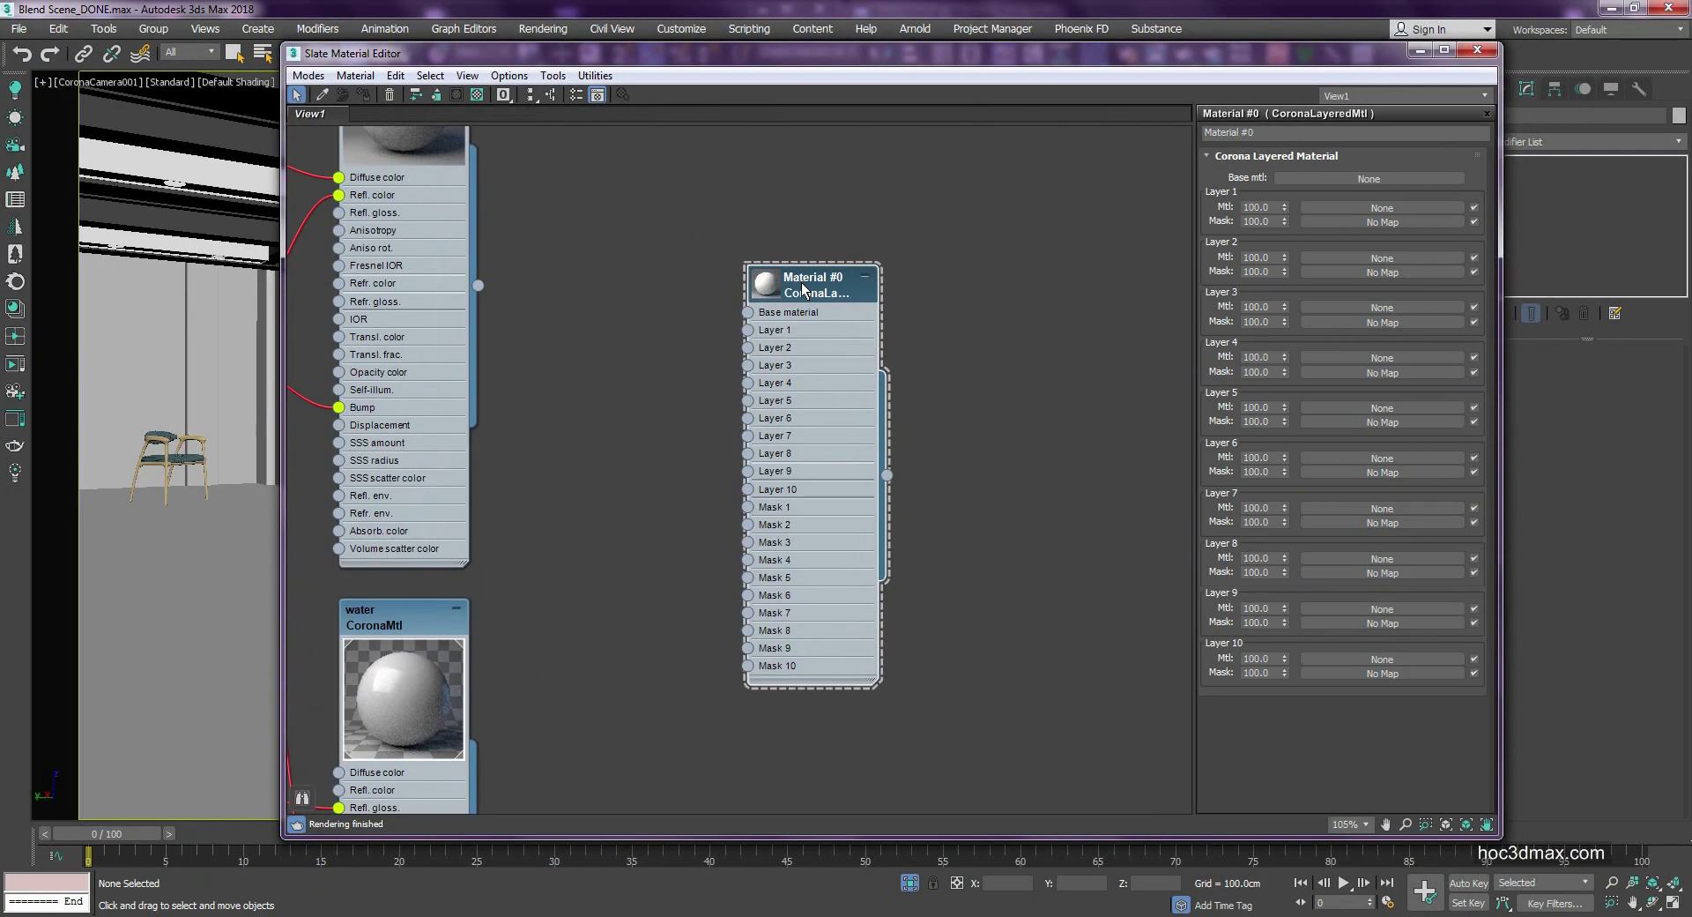
pyautogui.scroll(3, 804, 284)
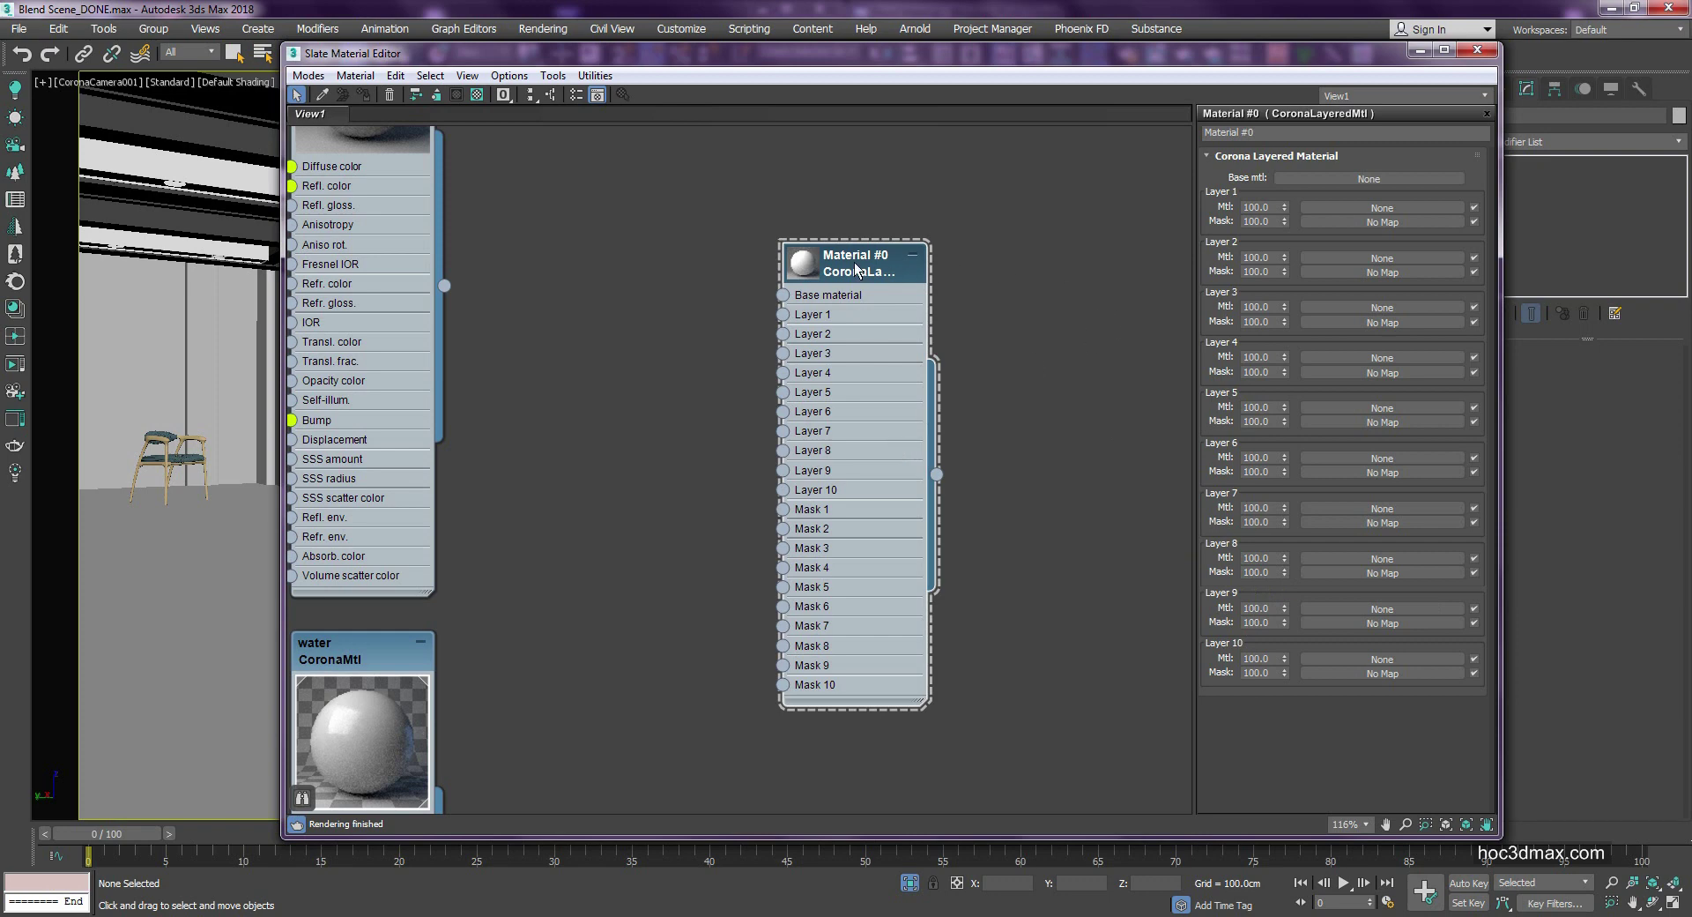
# Step: Wire the concrete CoronaMtl into the Base material slot of Material #0
pyautogui.doubleClick(807, 263)
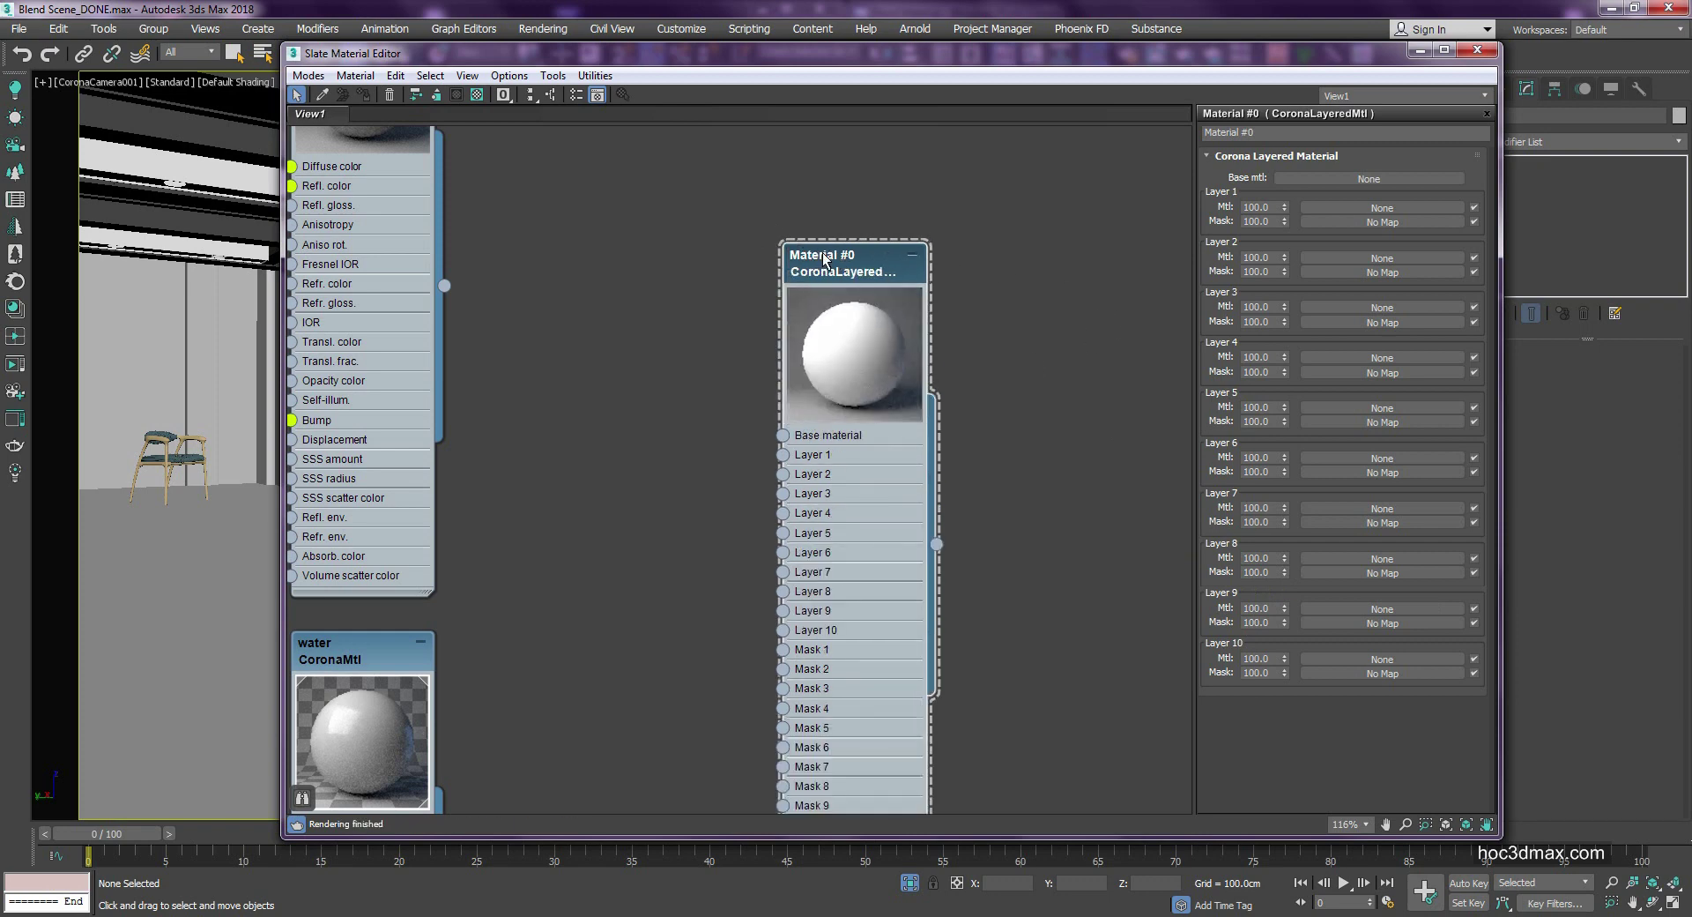
pyautogui.moveTo(819, 263); pyautogui.dragTo(738, 201)
pyautogui.moveTo(464, 341); pyautogui.dragTo(603, 471, button='middle')
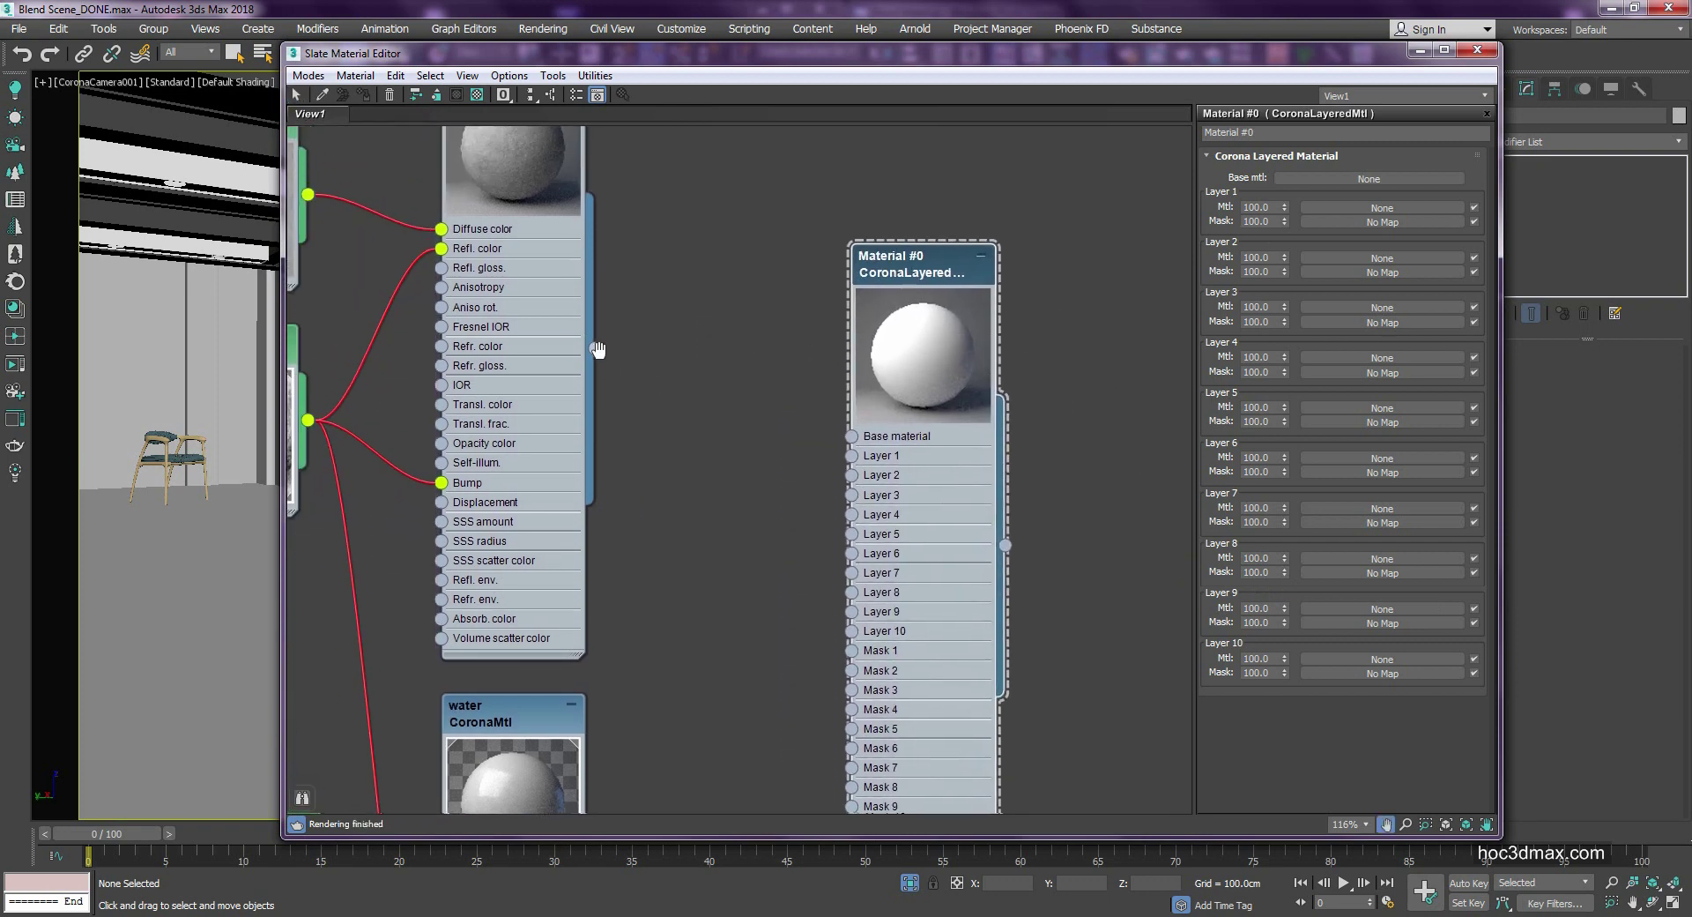
pyautogui.moveTo(872, 332); pyautogui.dragTo(852, 270)
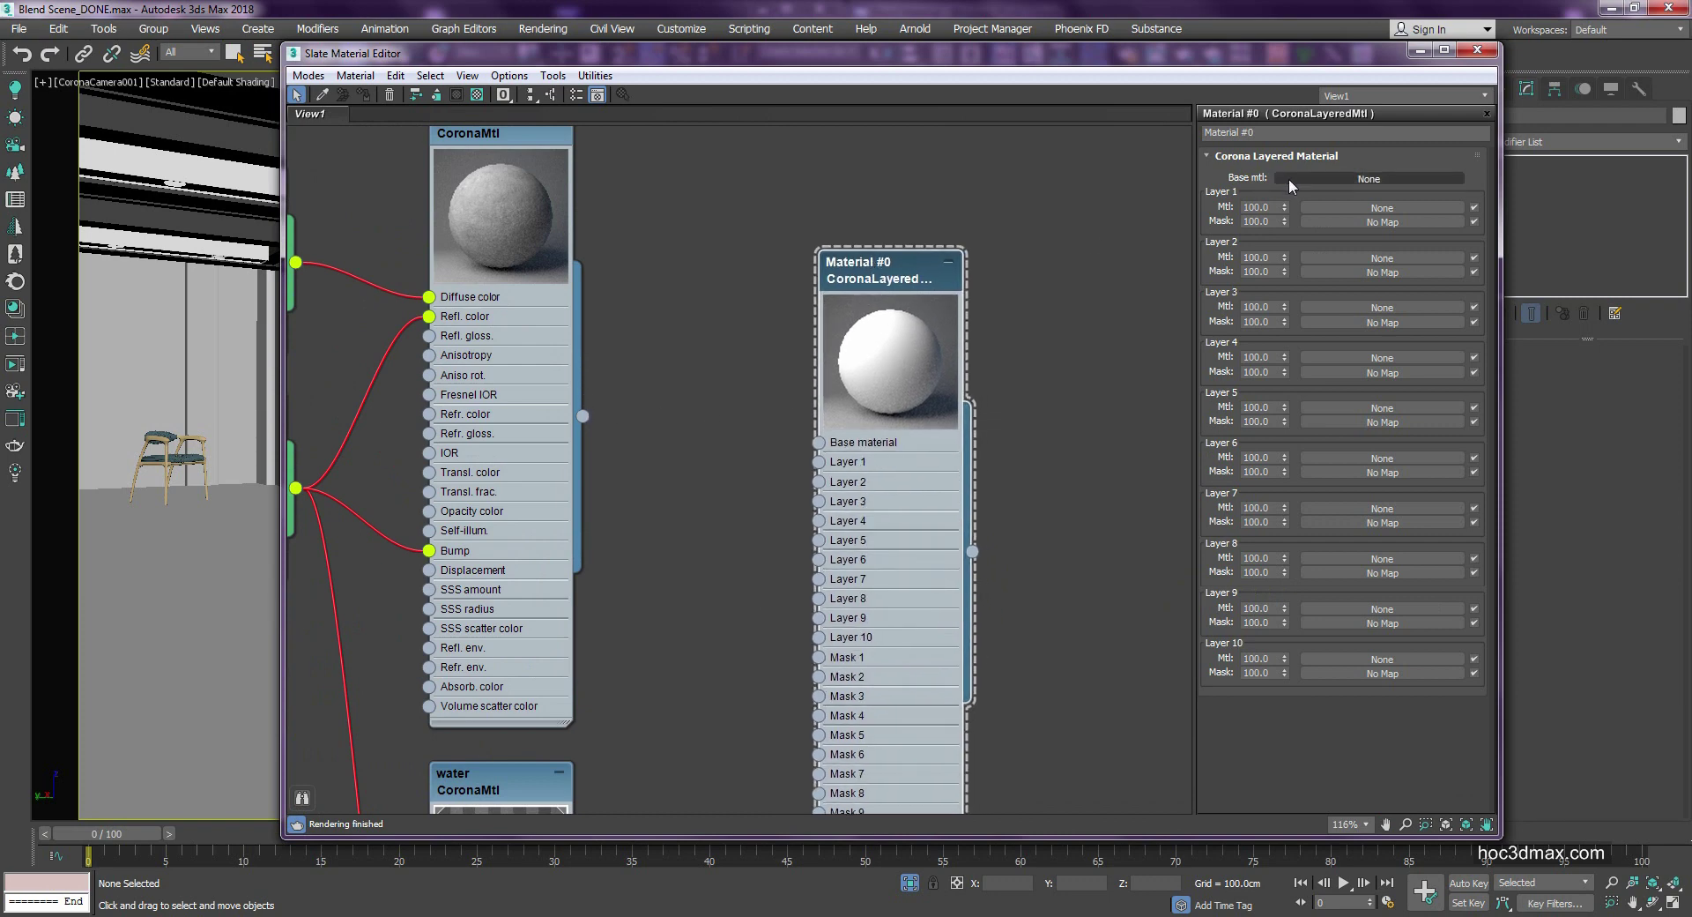
pyautogui.moveTo(583, 415)
pyautogui.mouseDown()
pyautogui.moveTo(772, 414)
pyautogui.moveTo(821, 443)
pyautogui.mouseUp()
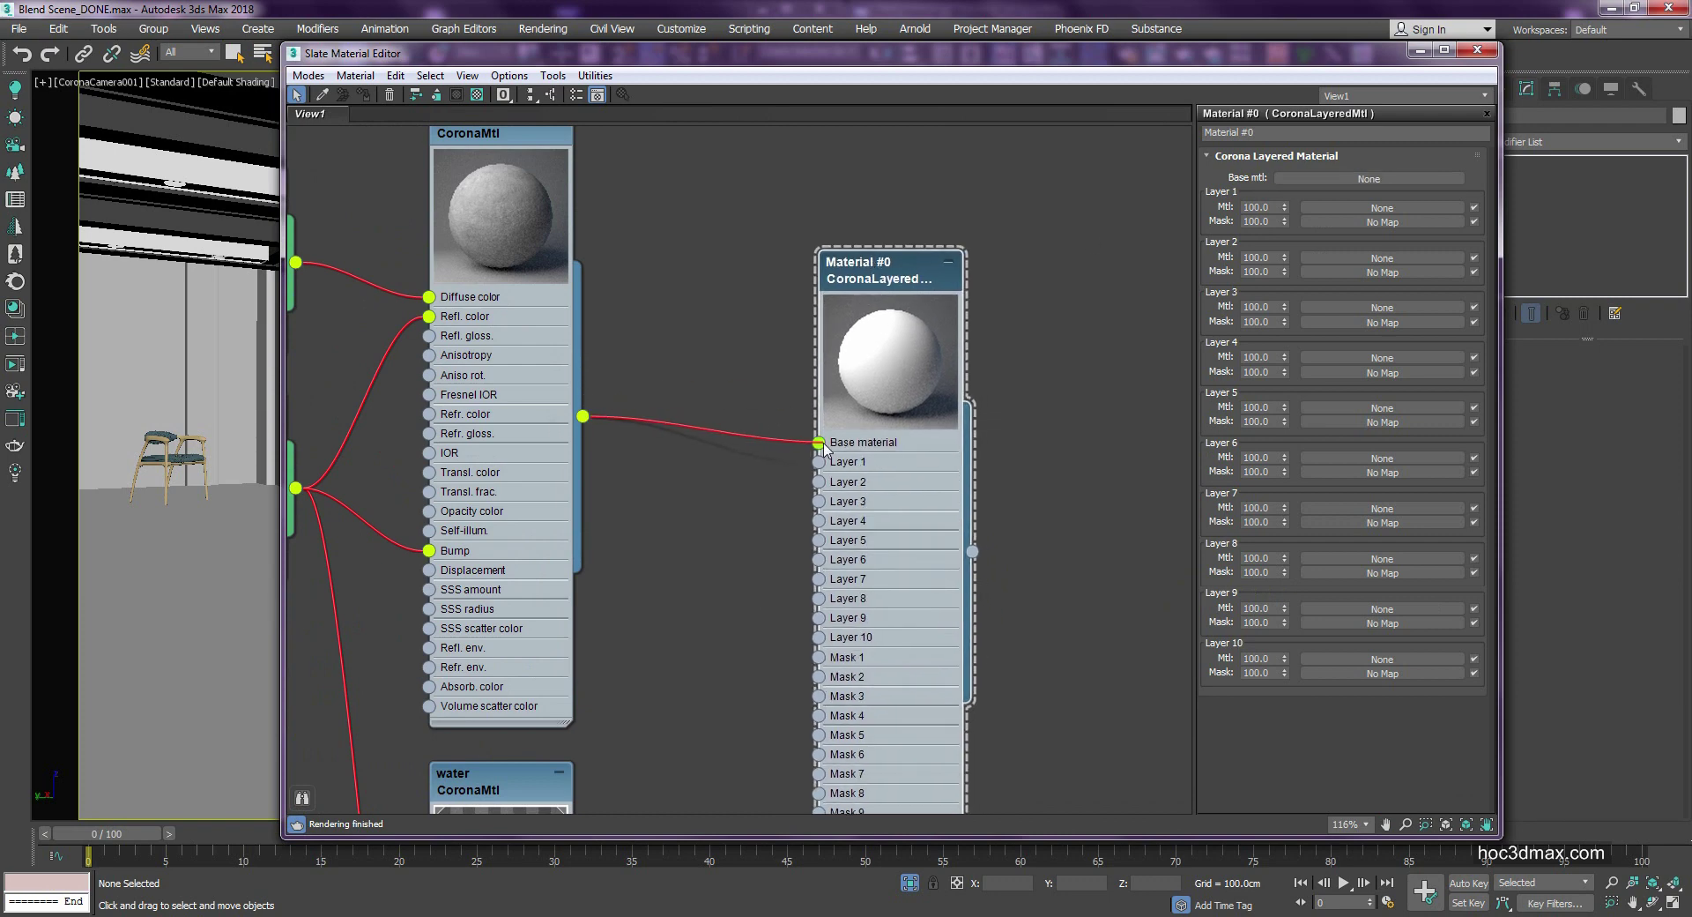
pyautogui.moveTo(811, 516); pyautogui.dragTo(793, 404, button='middle')
# Step: Connect the water CoronaMtl to Layer 1 of Material #0, checking the blend reference diagram
pyautogui.scroll(-1, 788, 425)
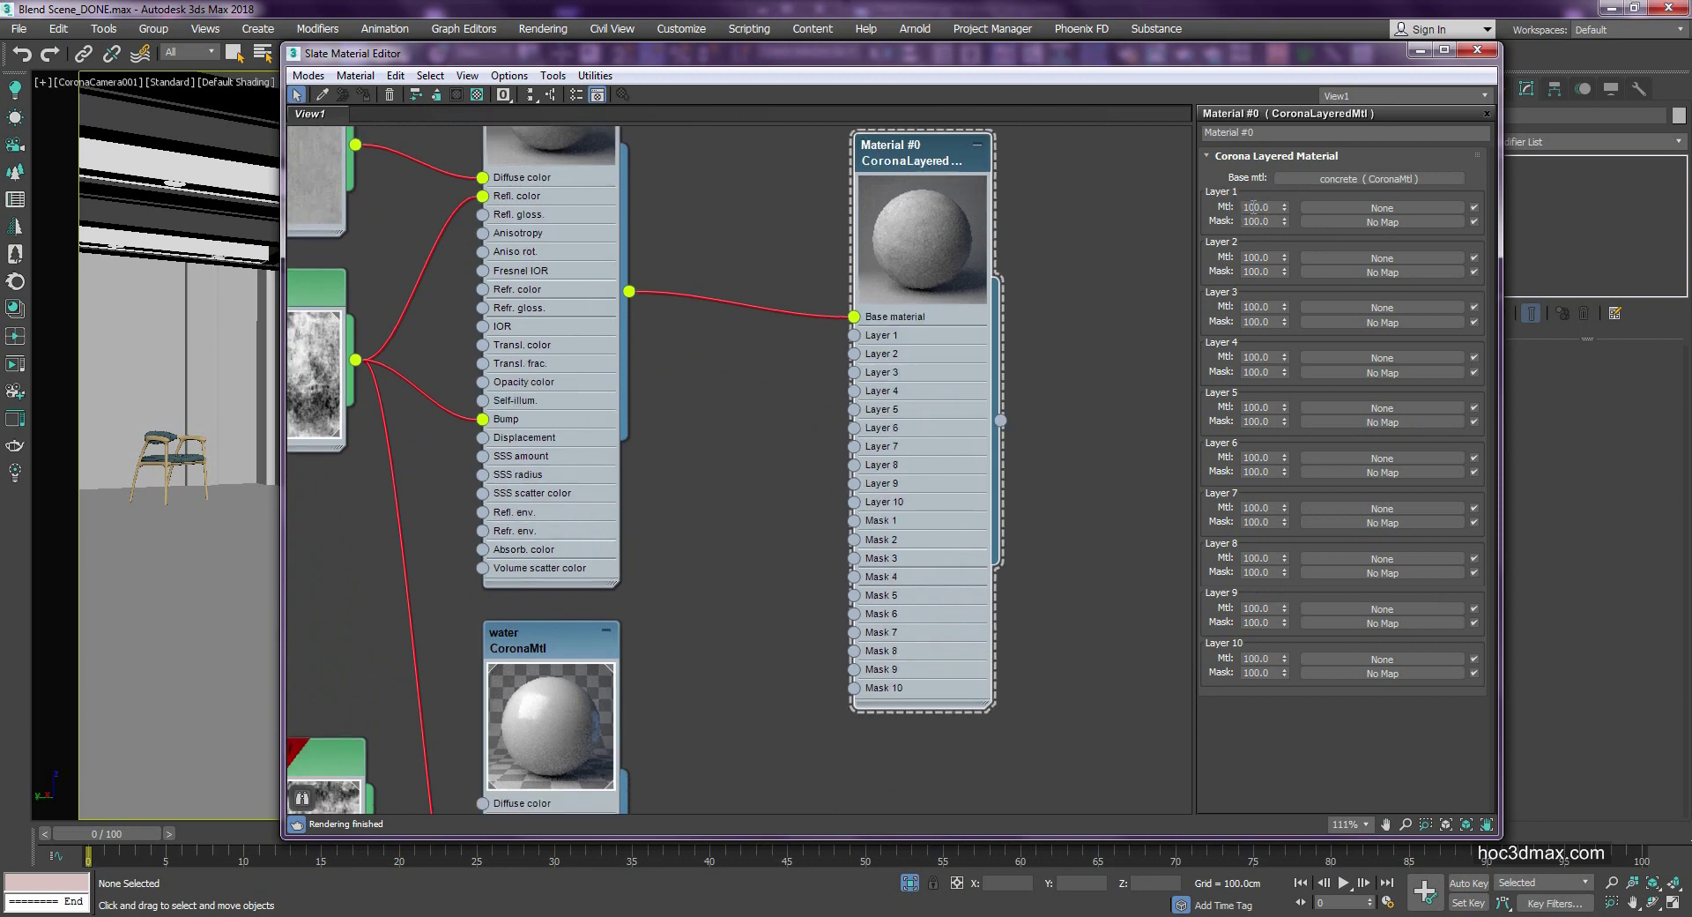
pyautogui.moveTo(677, 696); pyautogui.dragTo(696, 595, button='middle')
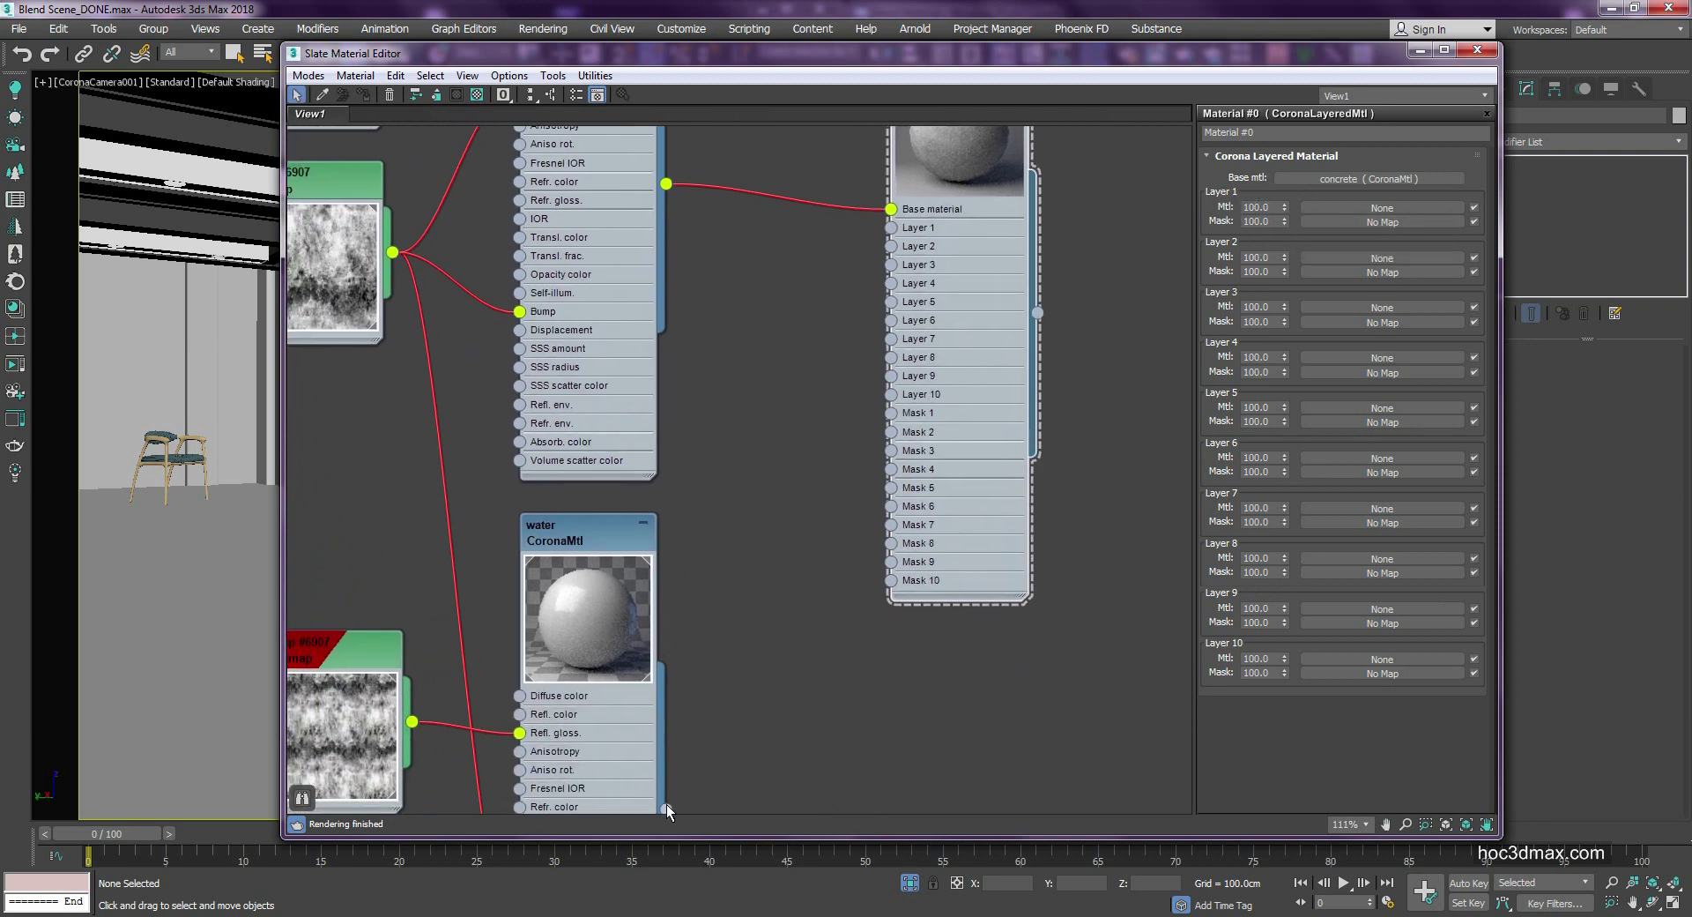
pyautogui.moveTo(666, 808); pyautogui.dragTo(892, 229)
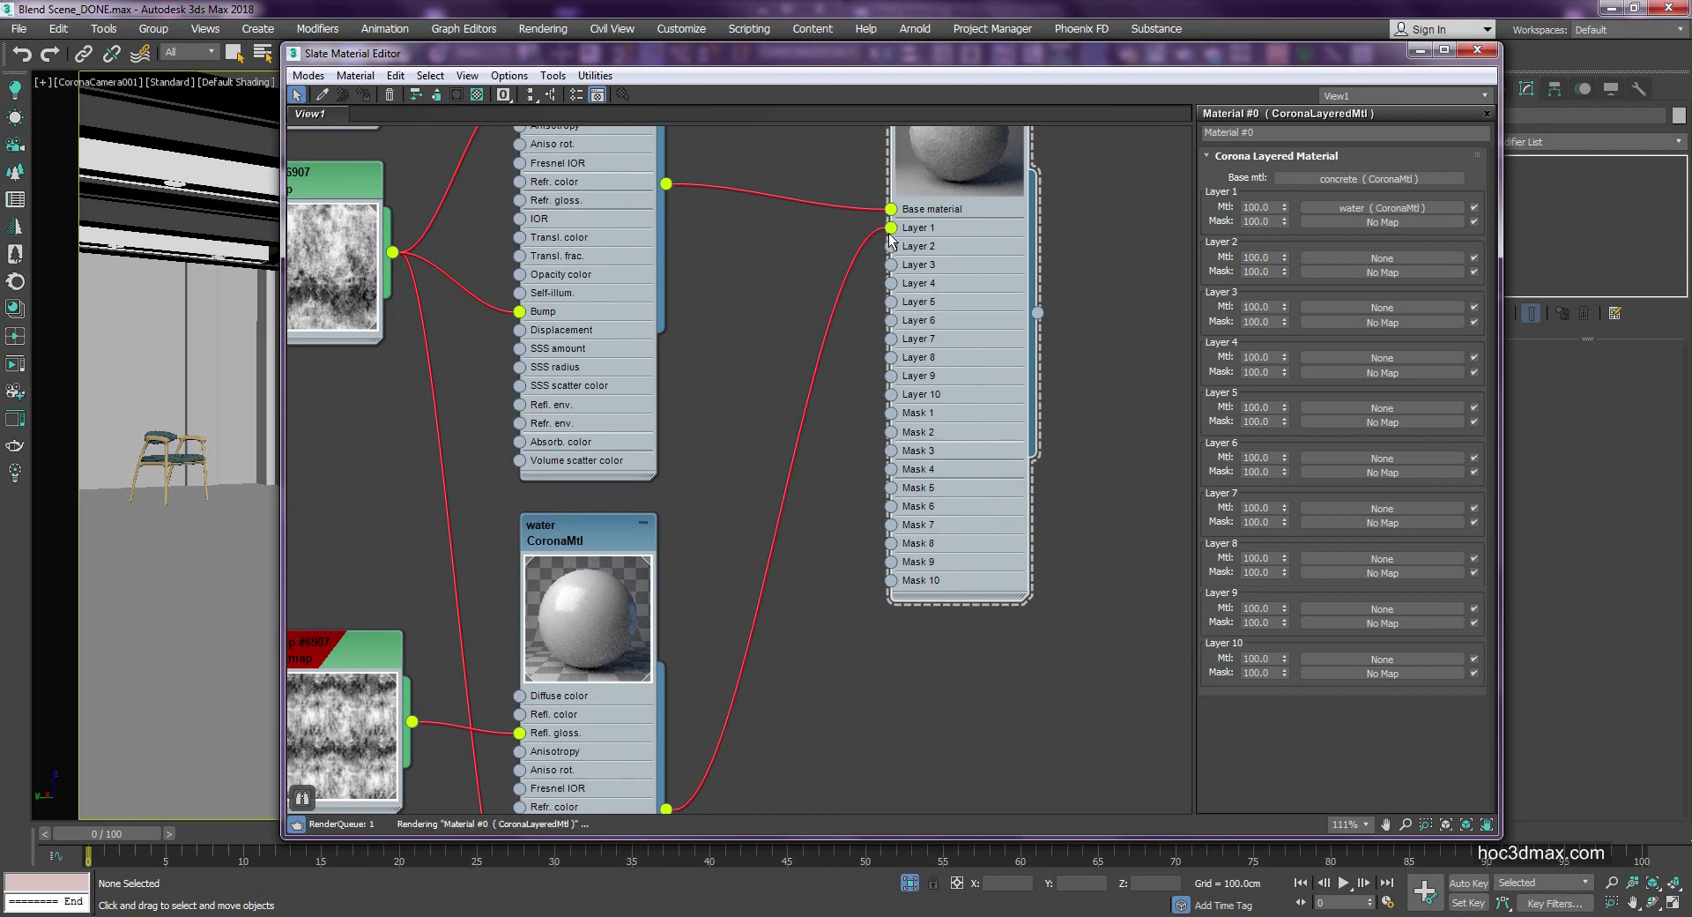
pyautogui.moveTo(987, 218); pyautogui.dragTo(978, 403, button='middle')
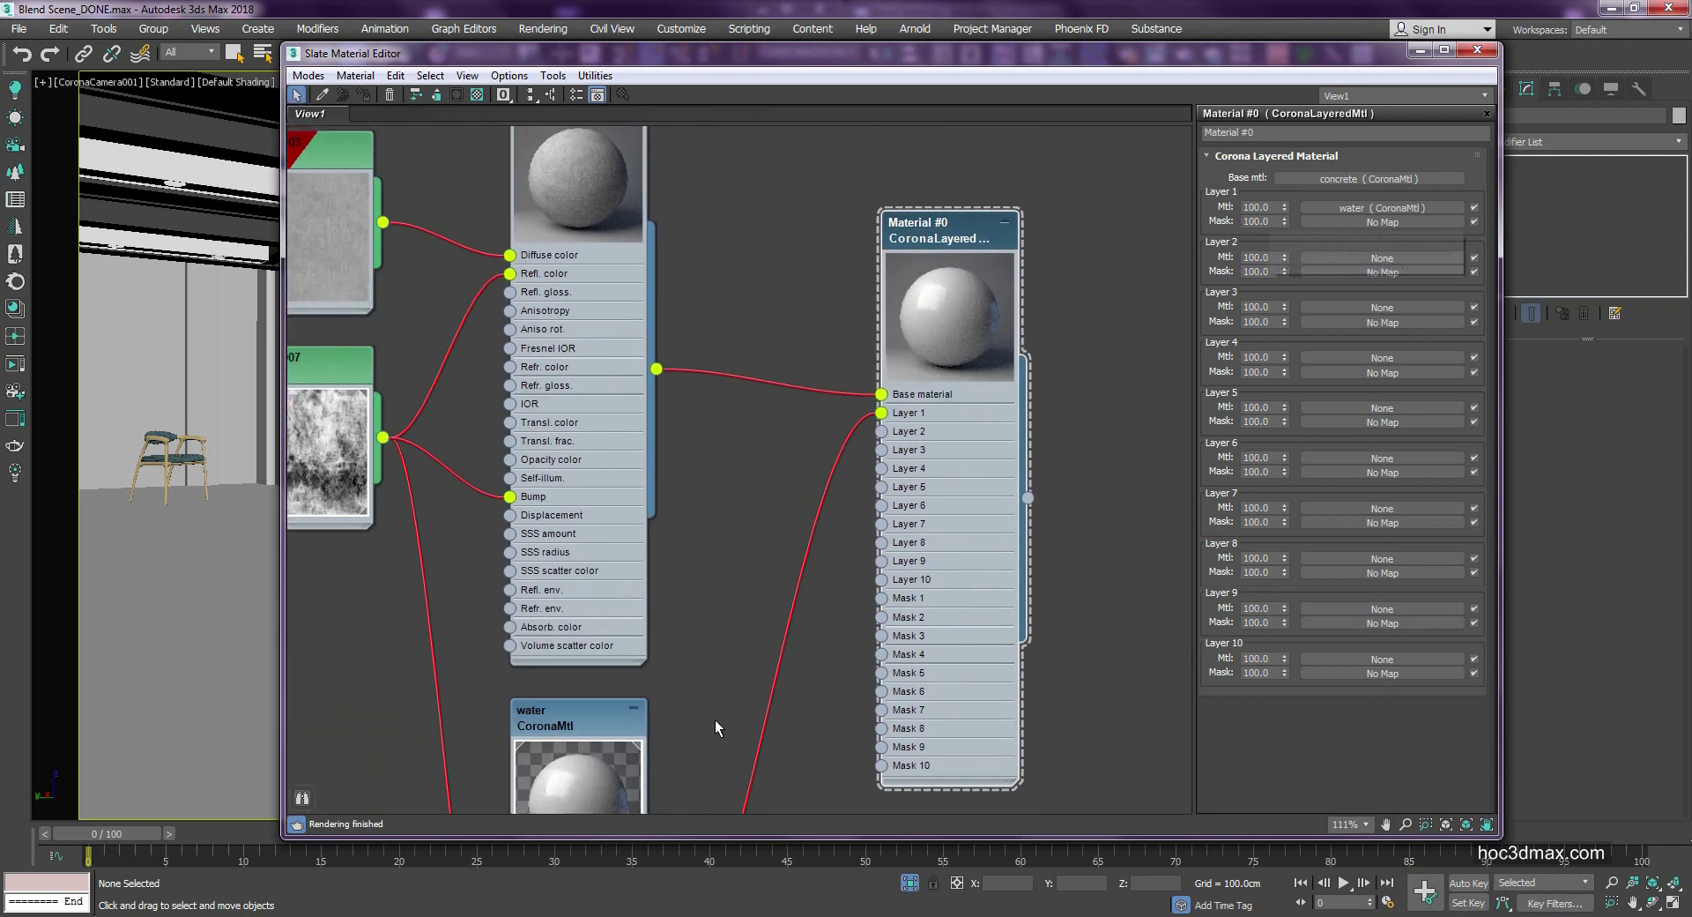
pyautogui.click(776, 851)
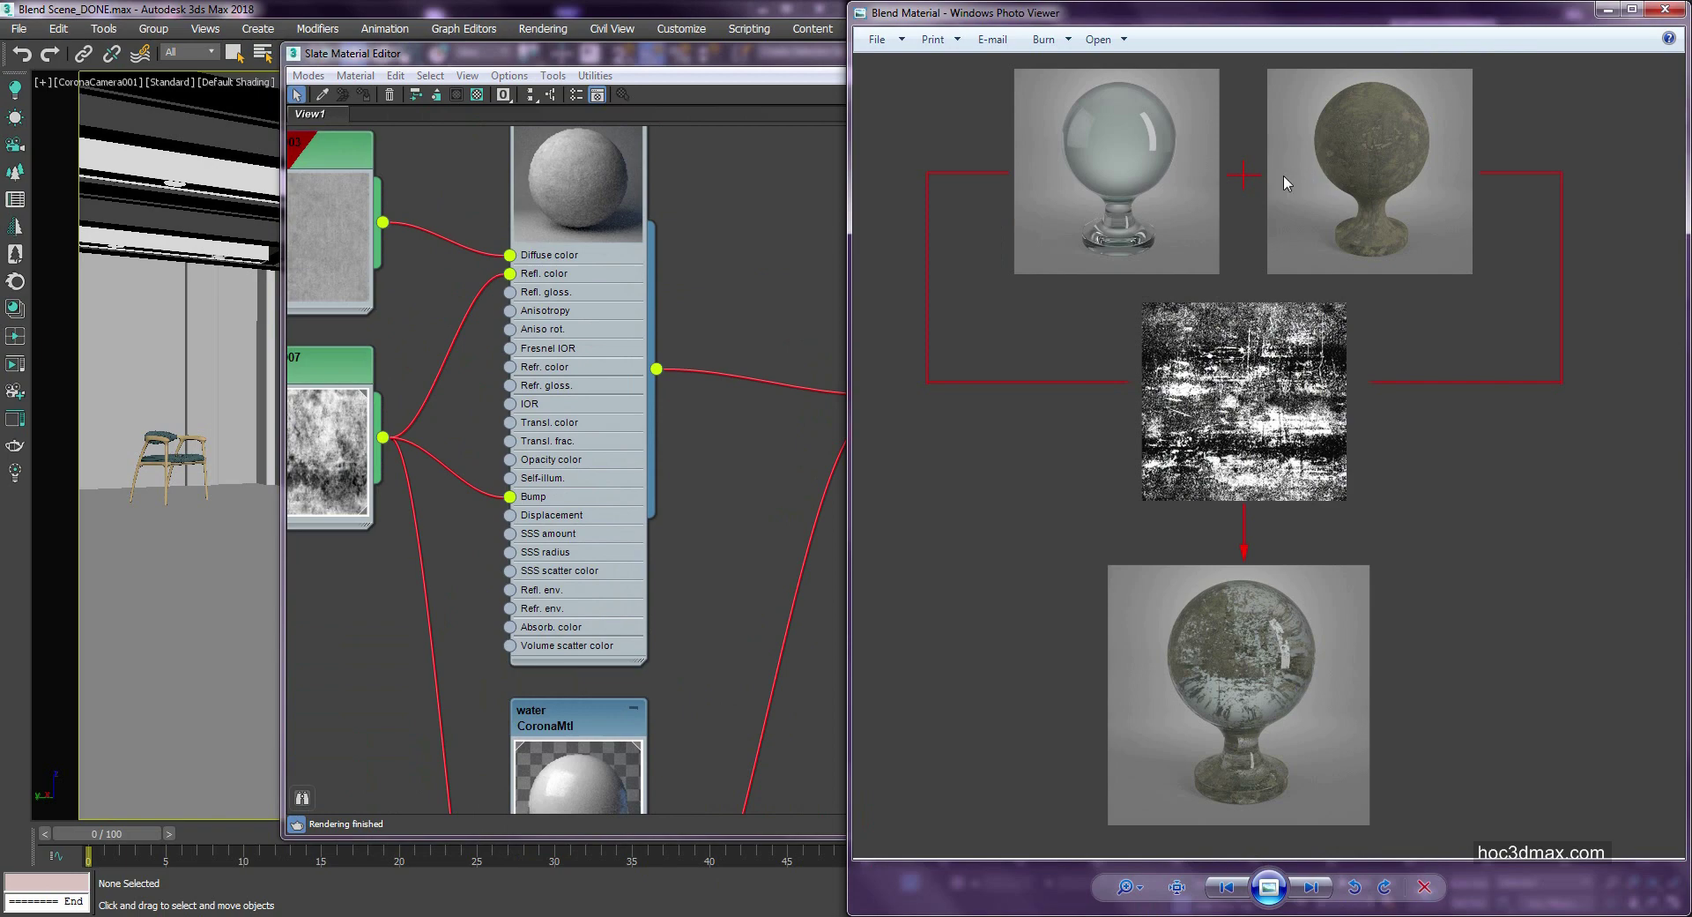
pyautogui.click(733, 421)
# Step: Bring the damage014 bitmap (Map #6905) and Material #0 nodes into view with their parameters open
pyautogui.moveTo(774, 494); pyautogui.dragTo(756, 546, button='middle')
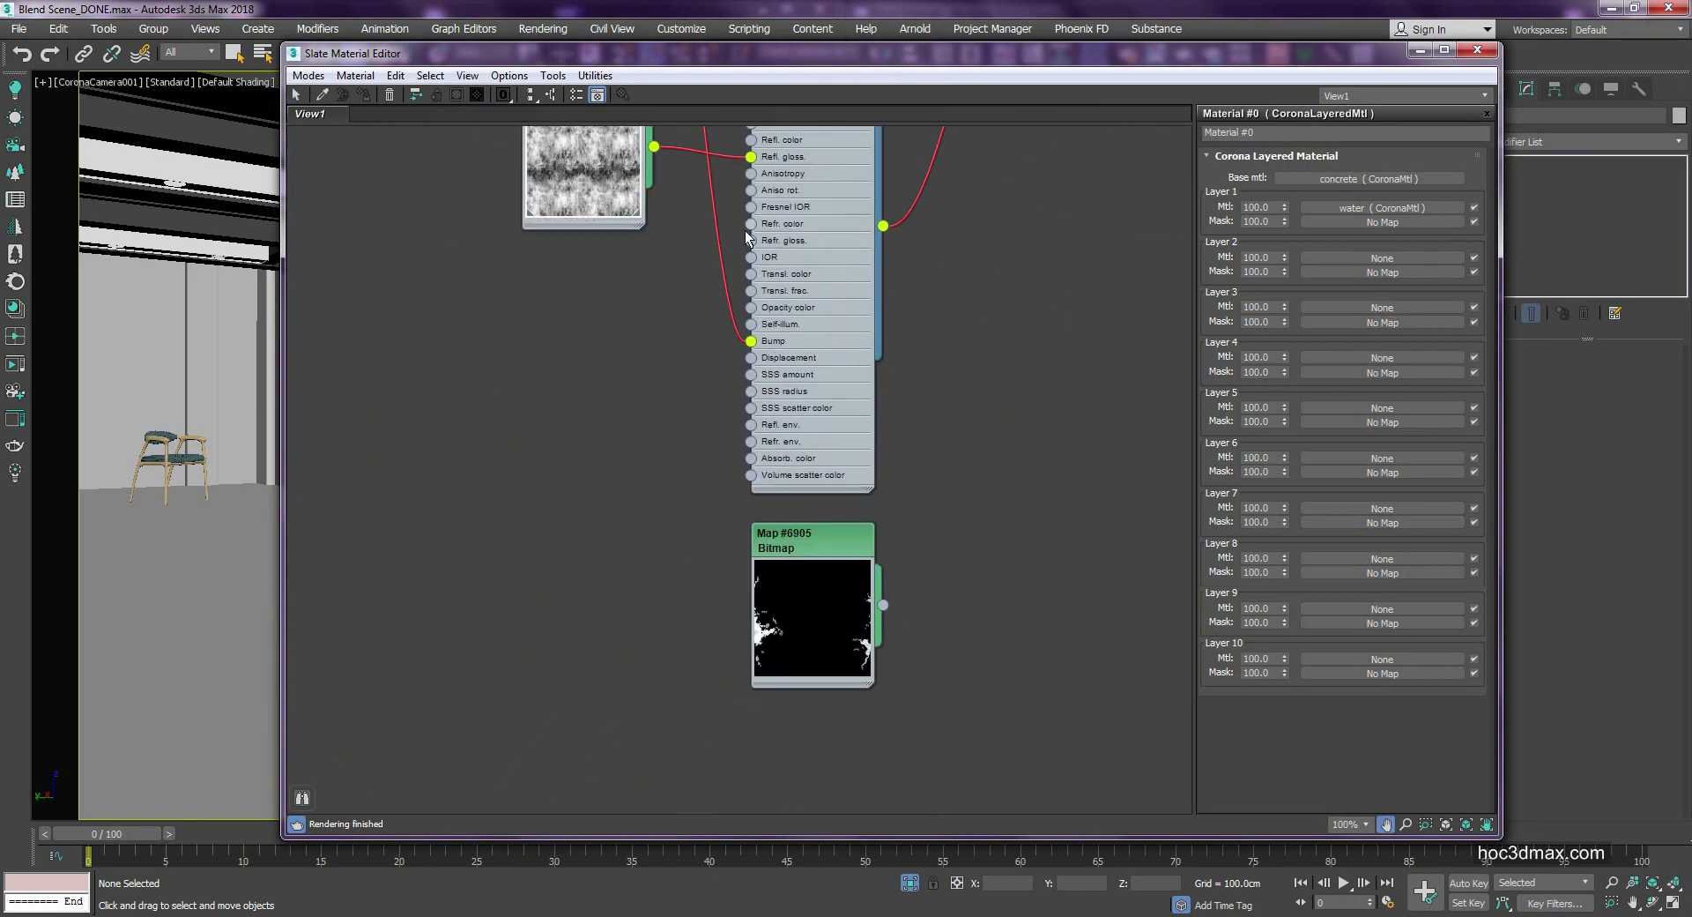
pyautogui.doubleClick(756, 551)
pyautogui.moveTo(768, 567); pyautogui.dragTo(741, 573)
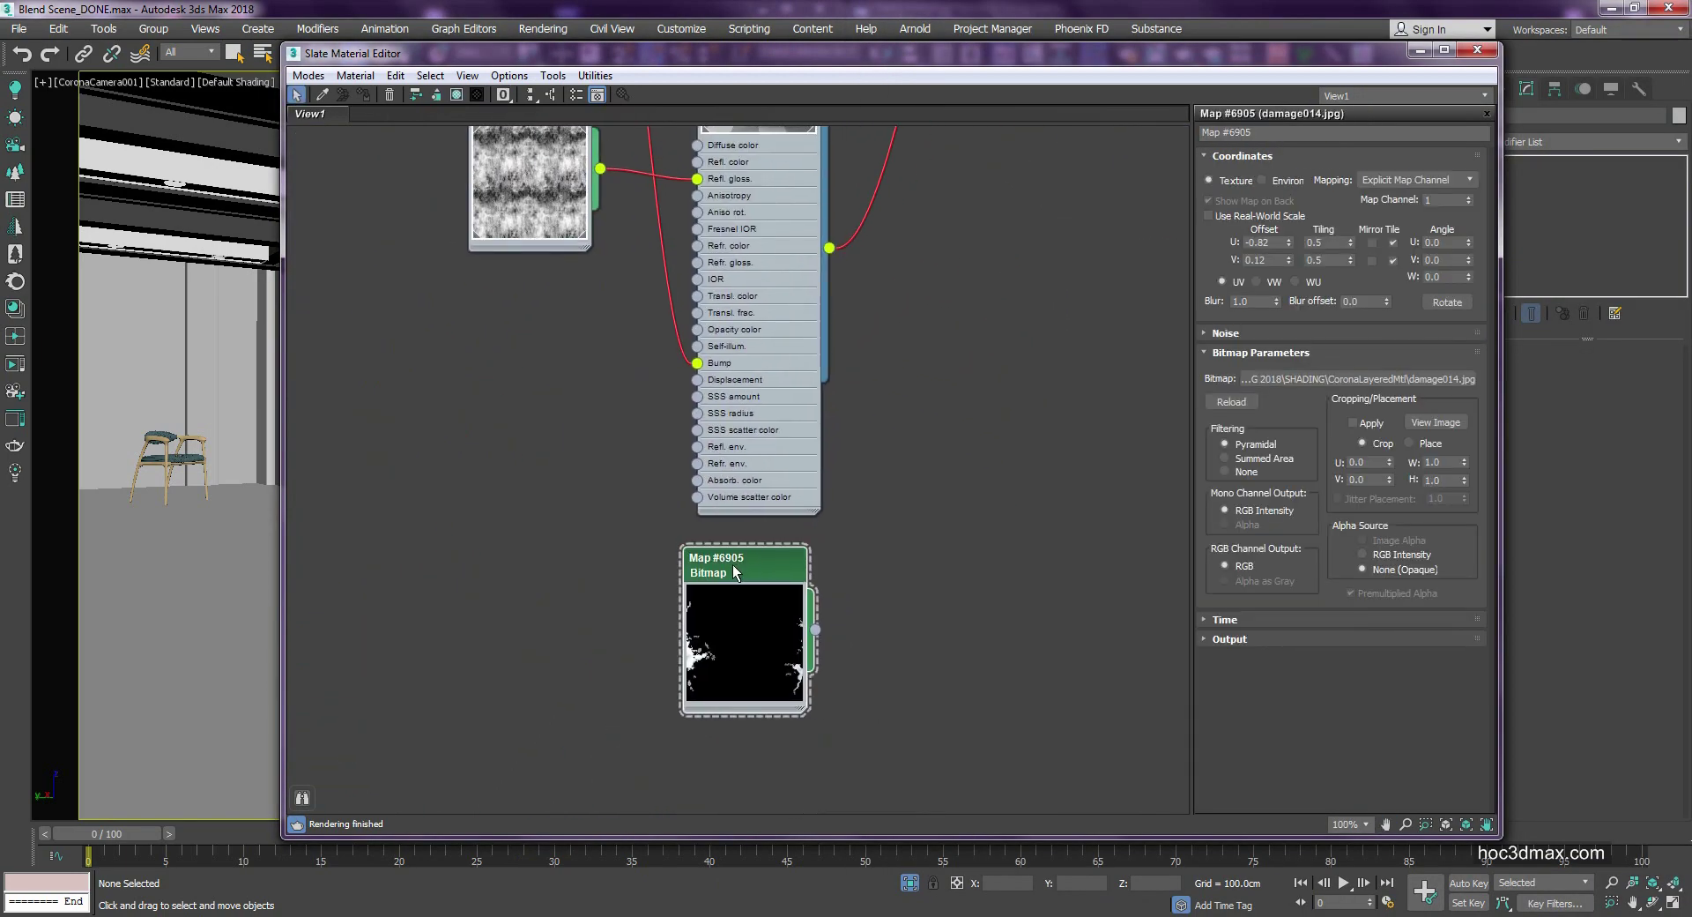
pyautogui.moveTo(886, 361)
pyautogui.mouseDown(button='middle')
pyautogui.moveTo(881, 440)
pyautogui.moveTo(868, 393)
pyautogui.mouseUp(button='middle')
pyautogui.scroll(-1, 867, 393)
pyautogui.moveTo(859, 145); pyautogui.dragTo(844, 306)
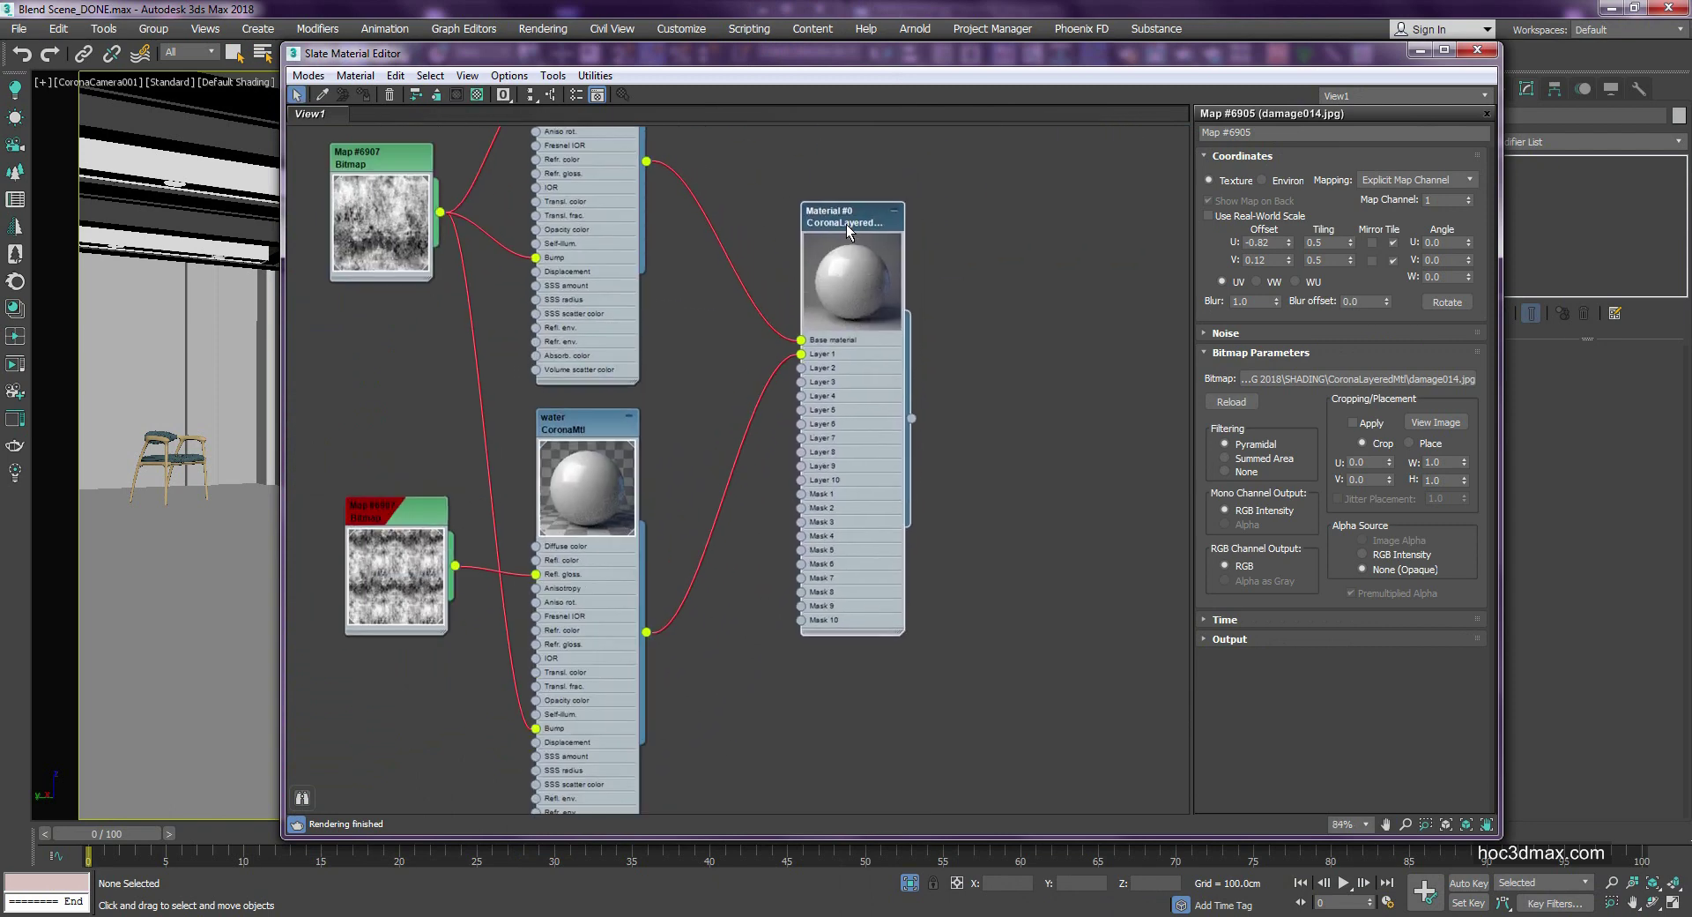
pyautogui.doubleClick(843, 306)
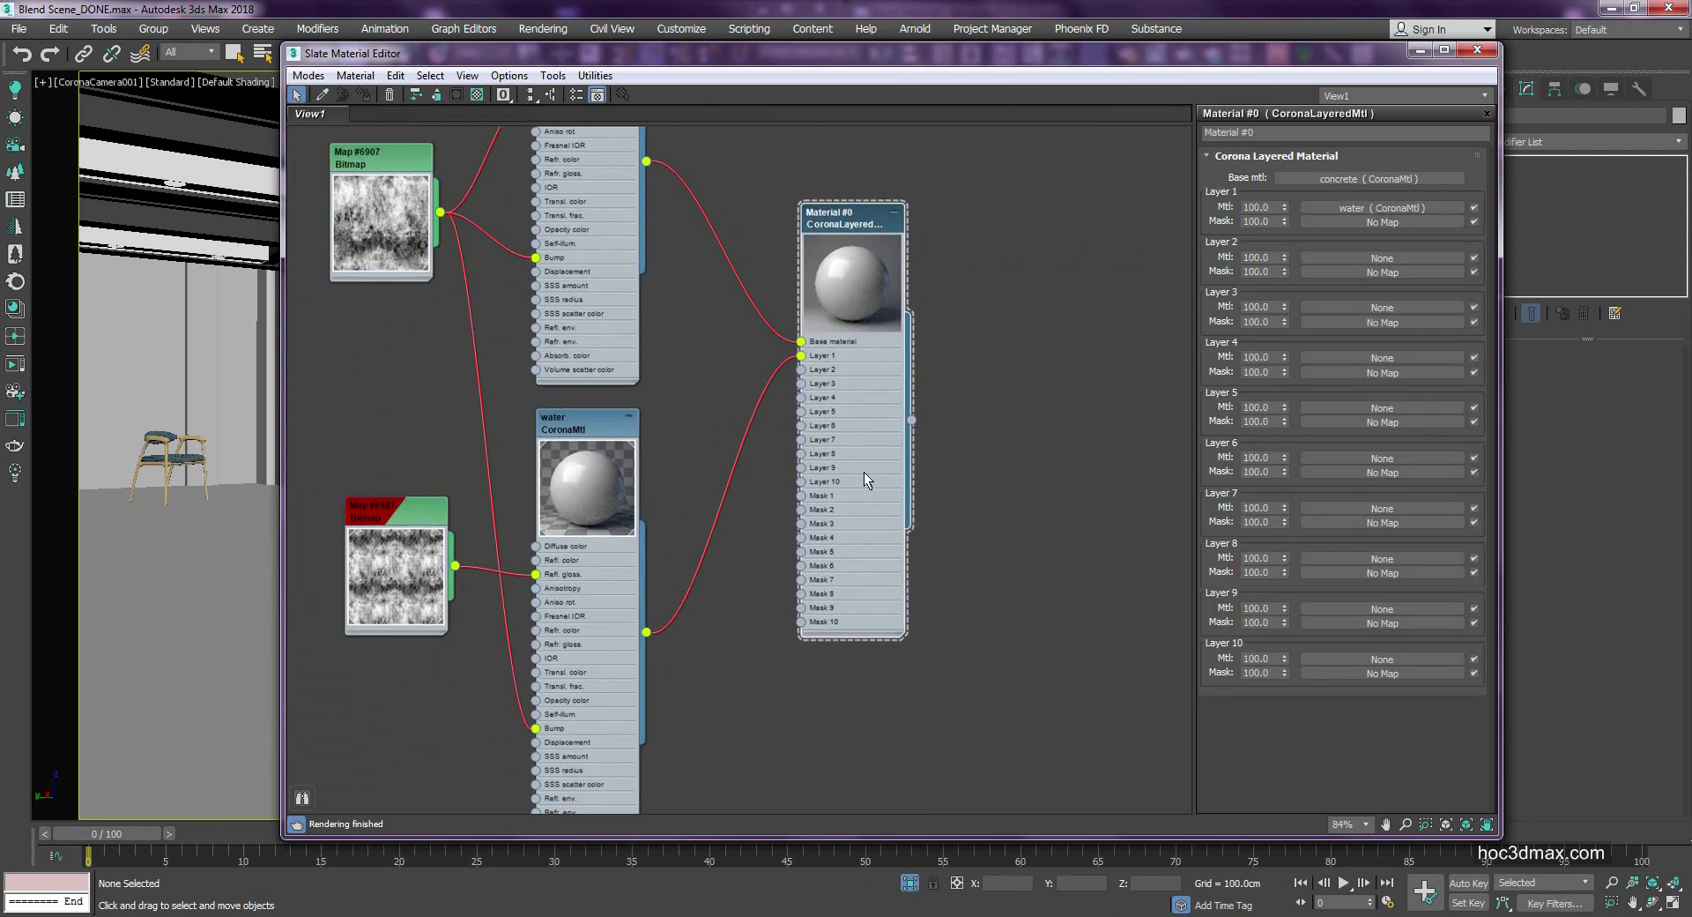
# Step: Instance Map #6905 into the Layer 1 mask slot of Material #0
pyautogui.moveTo(864, 472); pyautogui.dragTo(919, 320, button='middle')
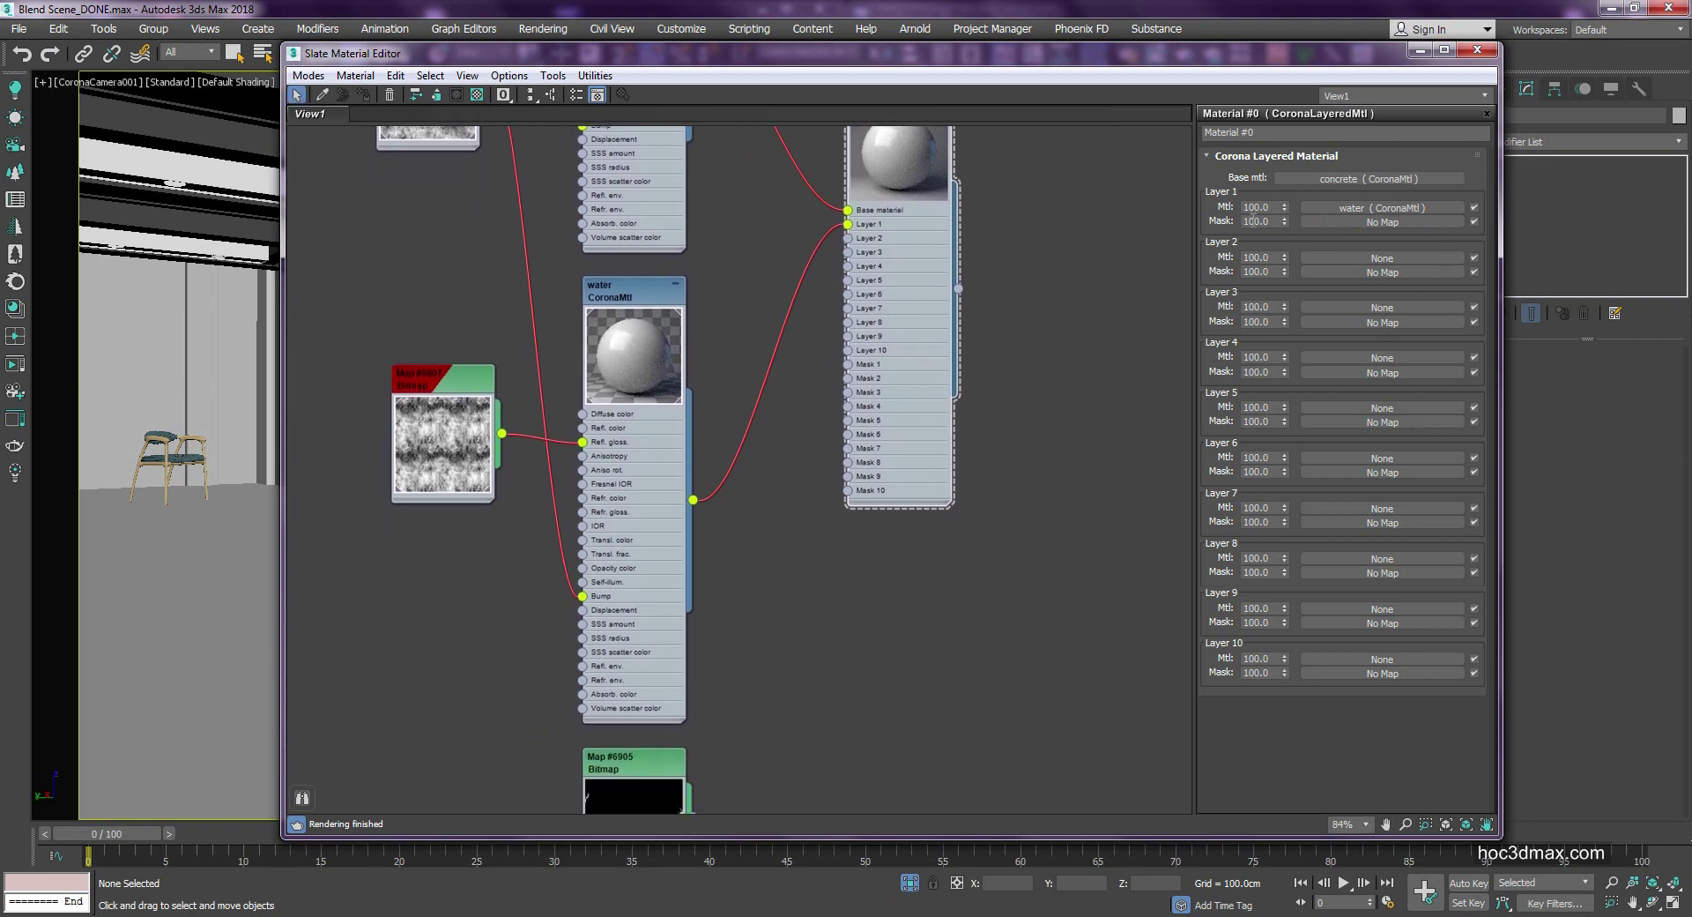
pyautogui.moveTo(704, 811); pyautogui.dragTo(698, 751, button='middle')
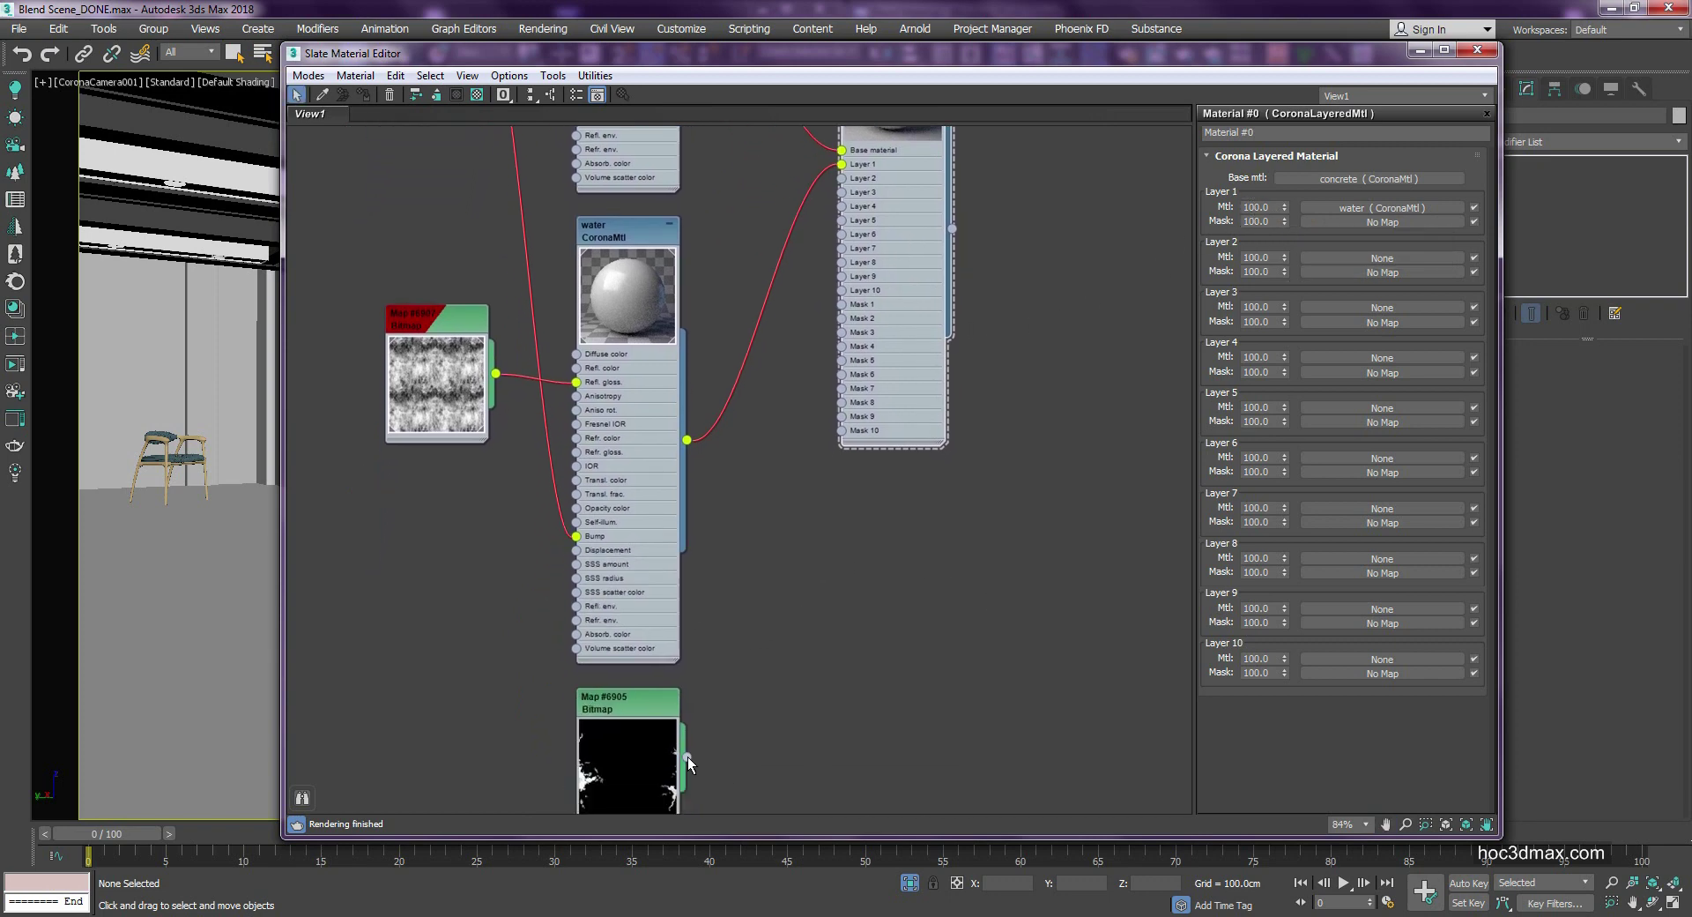
pyautogui.moveTo(688, 756); pyautogui.dragTo(1343, 223)
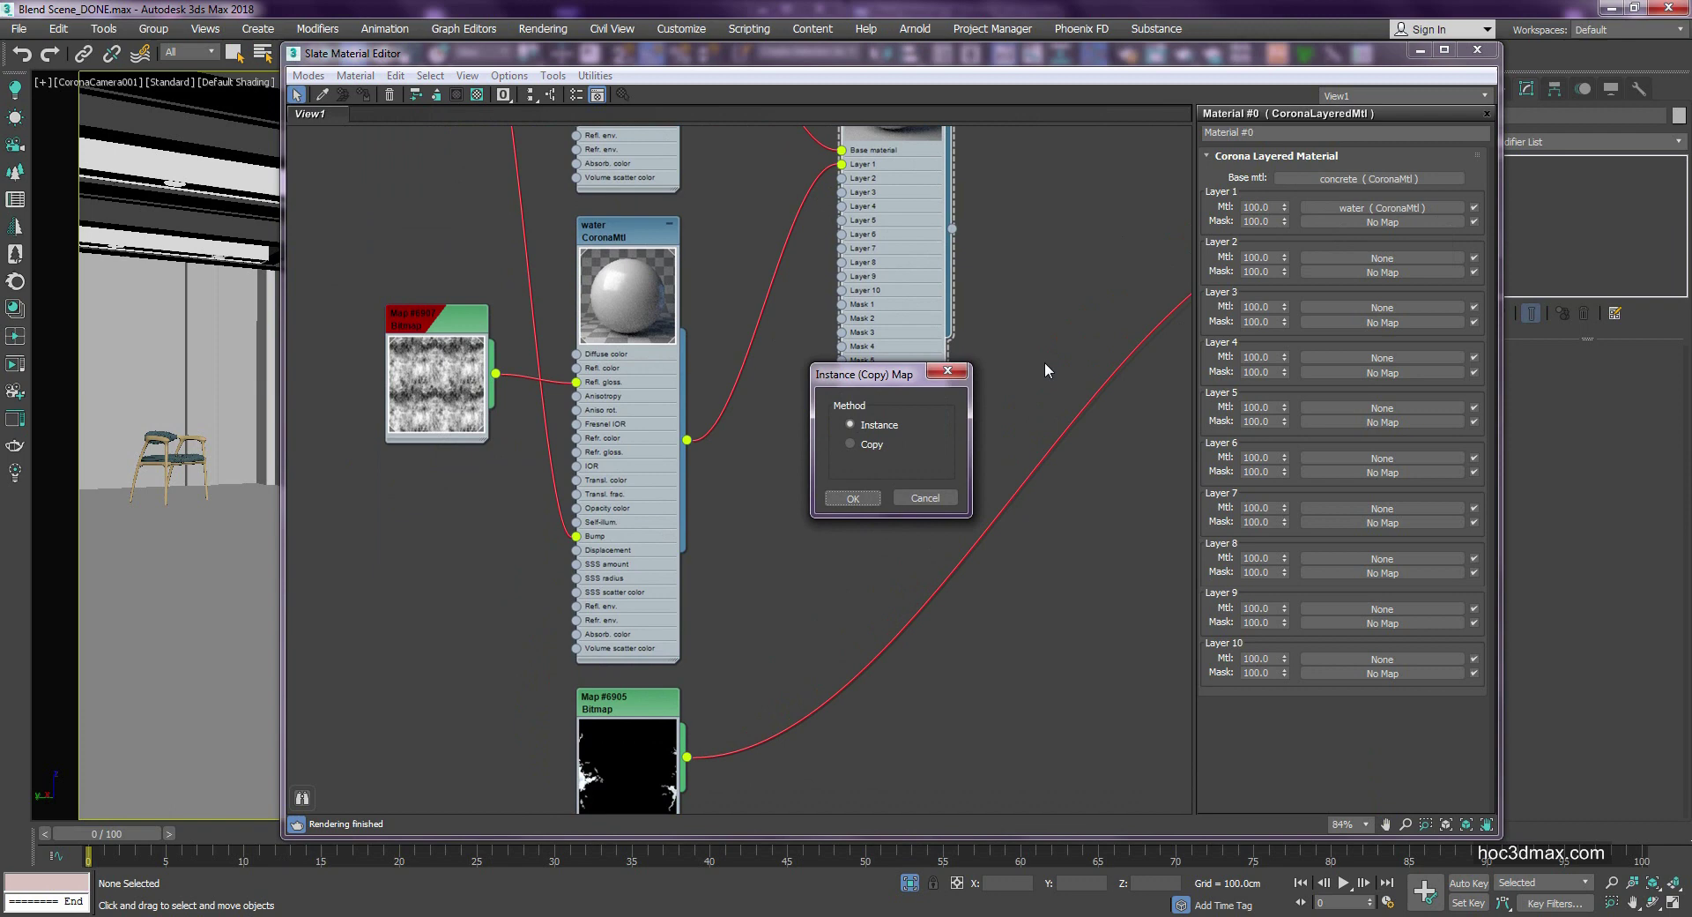
pyautogui.click(868, 499)
pyautogui.moveTo(786, 439); pyautogui.dragTo(949, 300, button='middle')
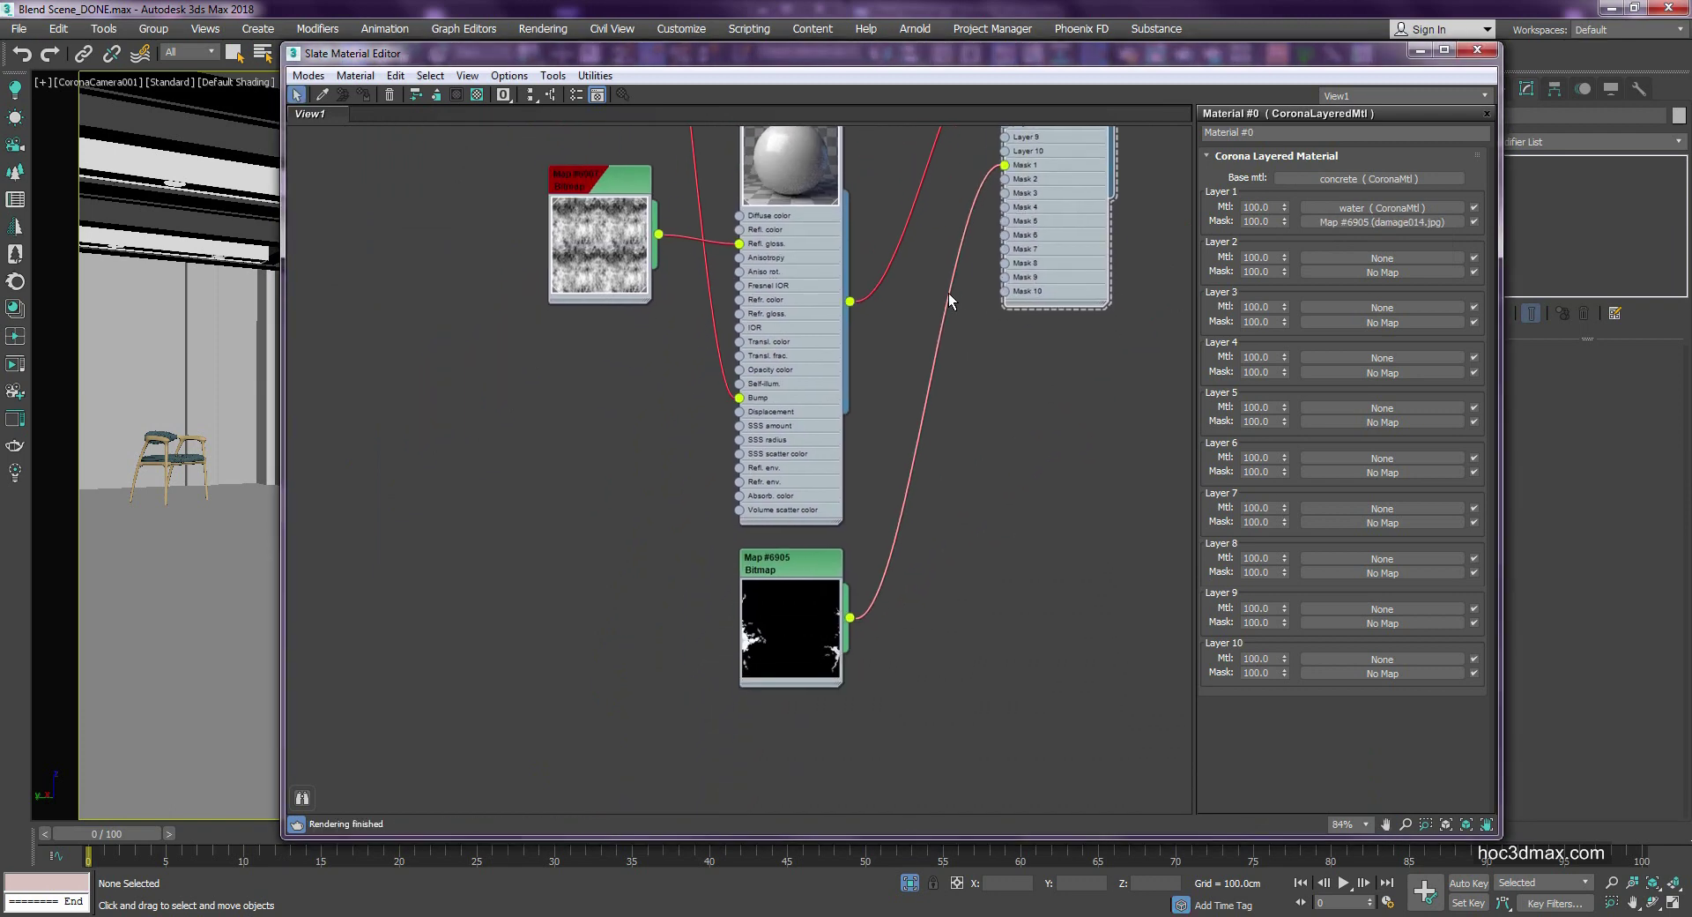
# Step: Assign the layered Material #0 to the loft floor
pyautogui.doubleClick(812, 568)
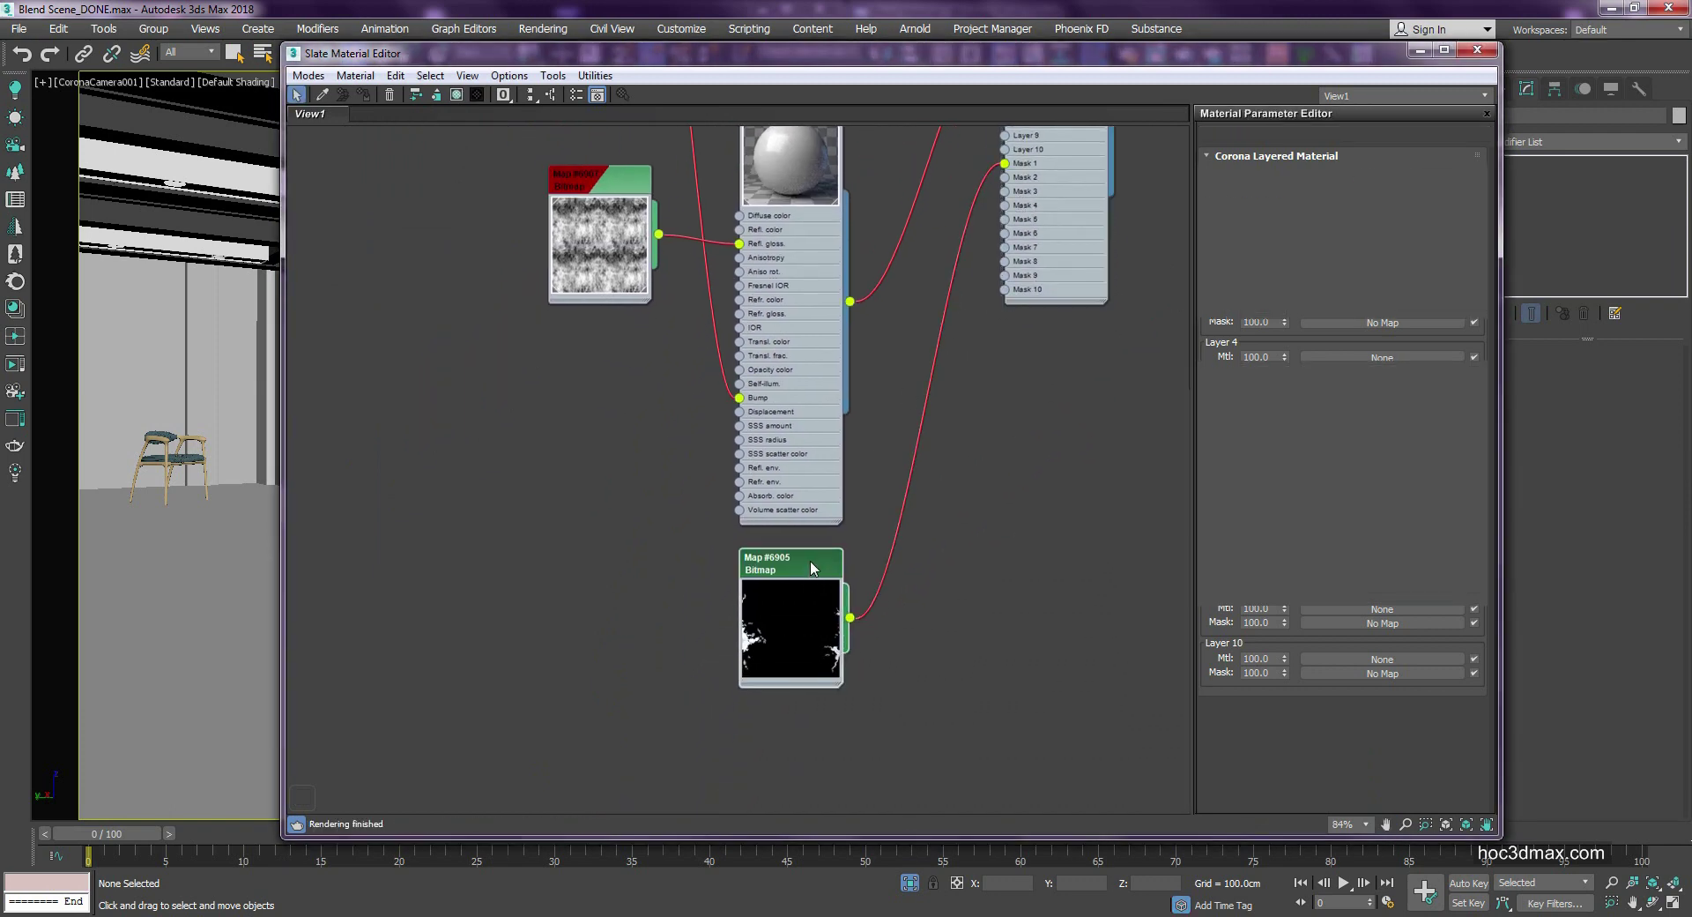
pyautogui.moveTo(1023, 224); pyautogui.dragTo(953, 621, button='middle')
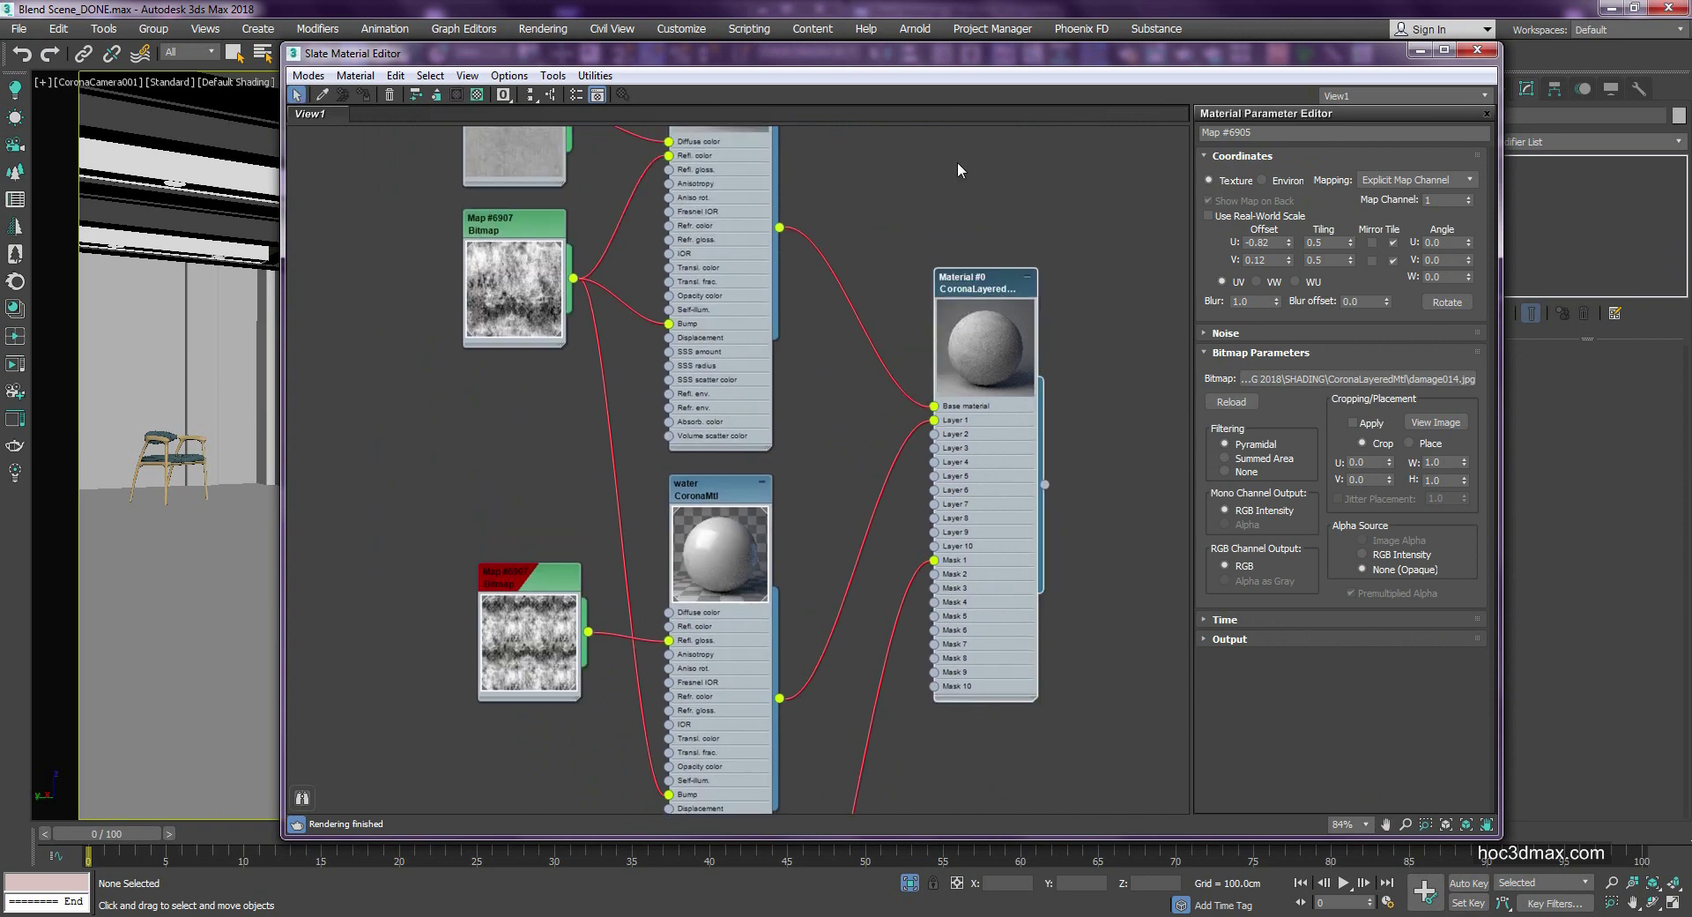
pyautogui.doubleClick(1012, 311)
pyautogui.moveTo(1253, 472); pyautogui.dragTo(320, 663)
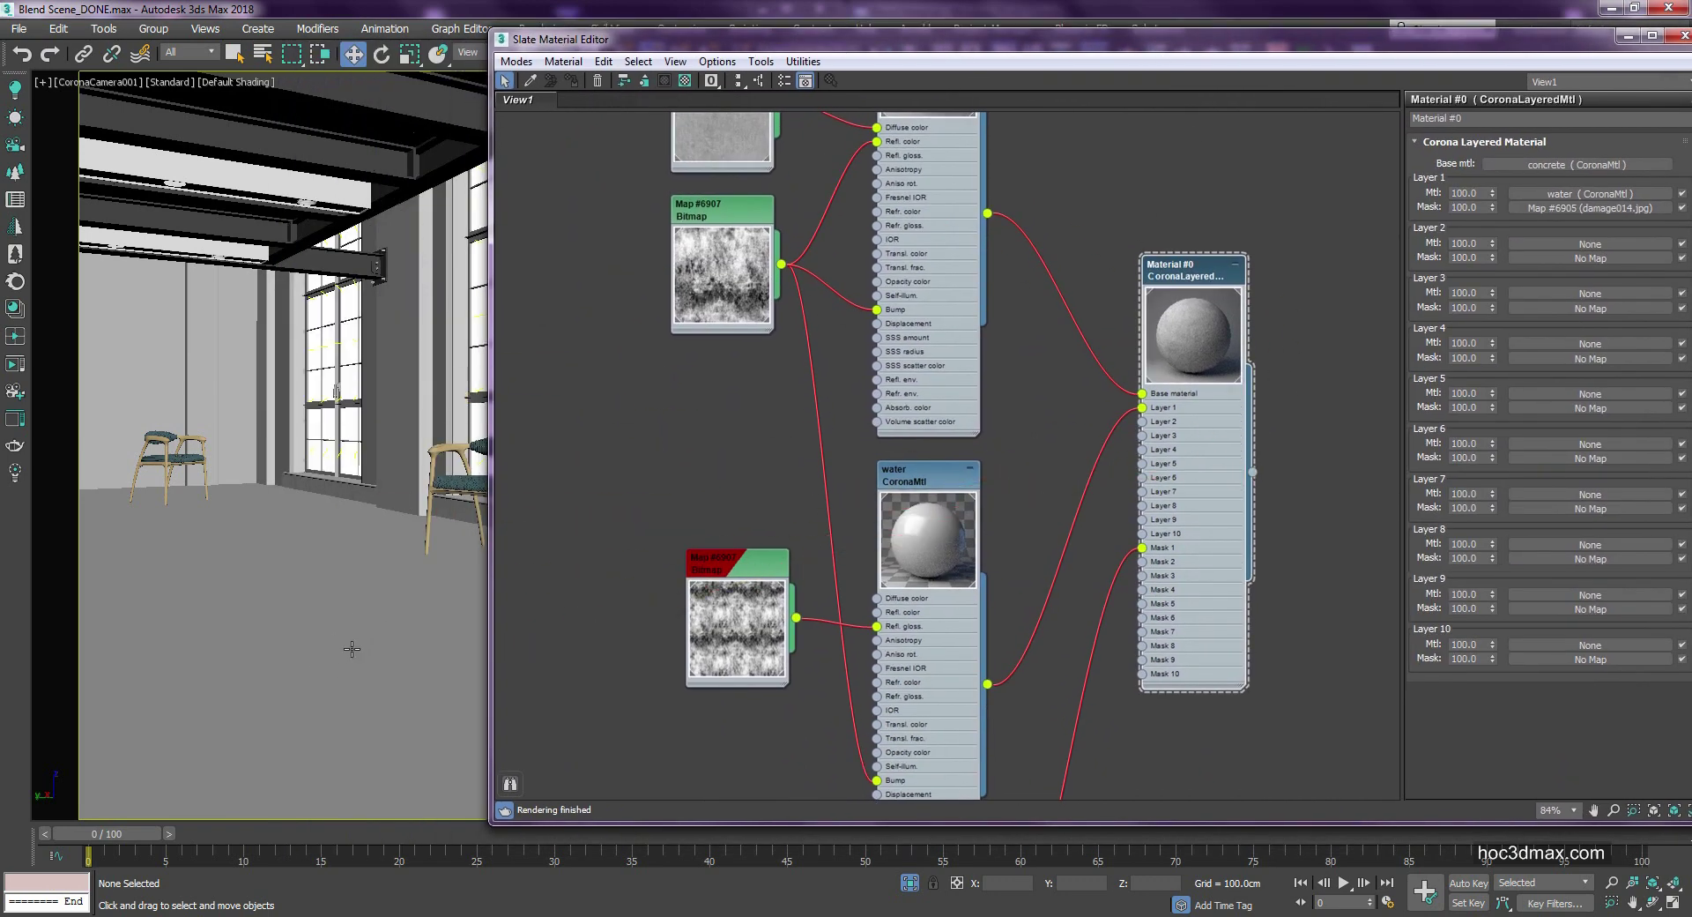
# Step: Enable Show Shaded Material in Viewport for the damage014 bitmap so its patches appear on the floor
pyautogui.moveTo(917, 775); pyautogui.dragTo(874, 368, button='middle')
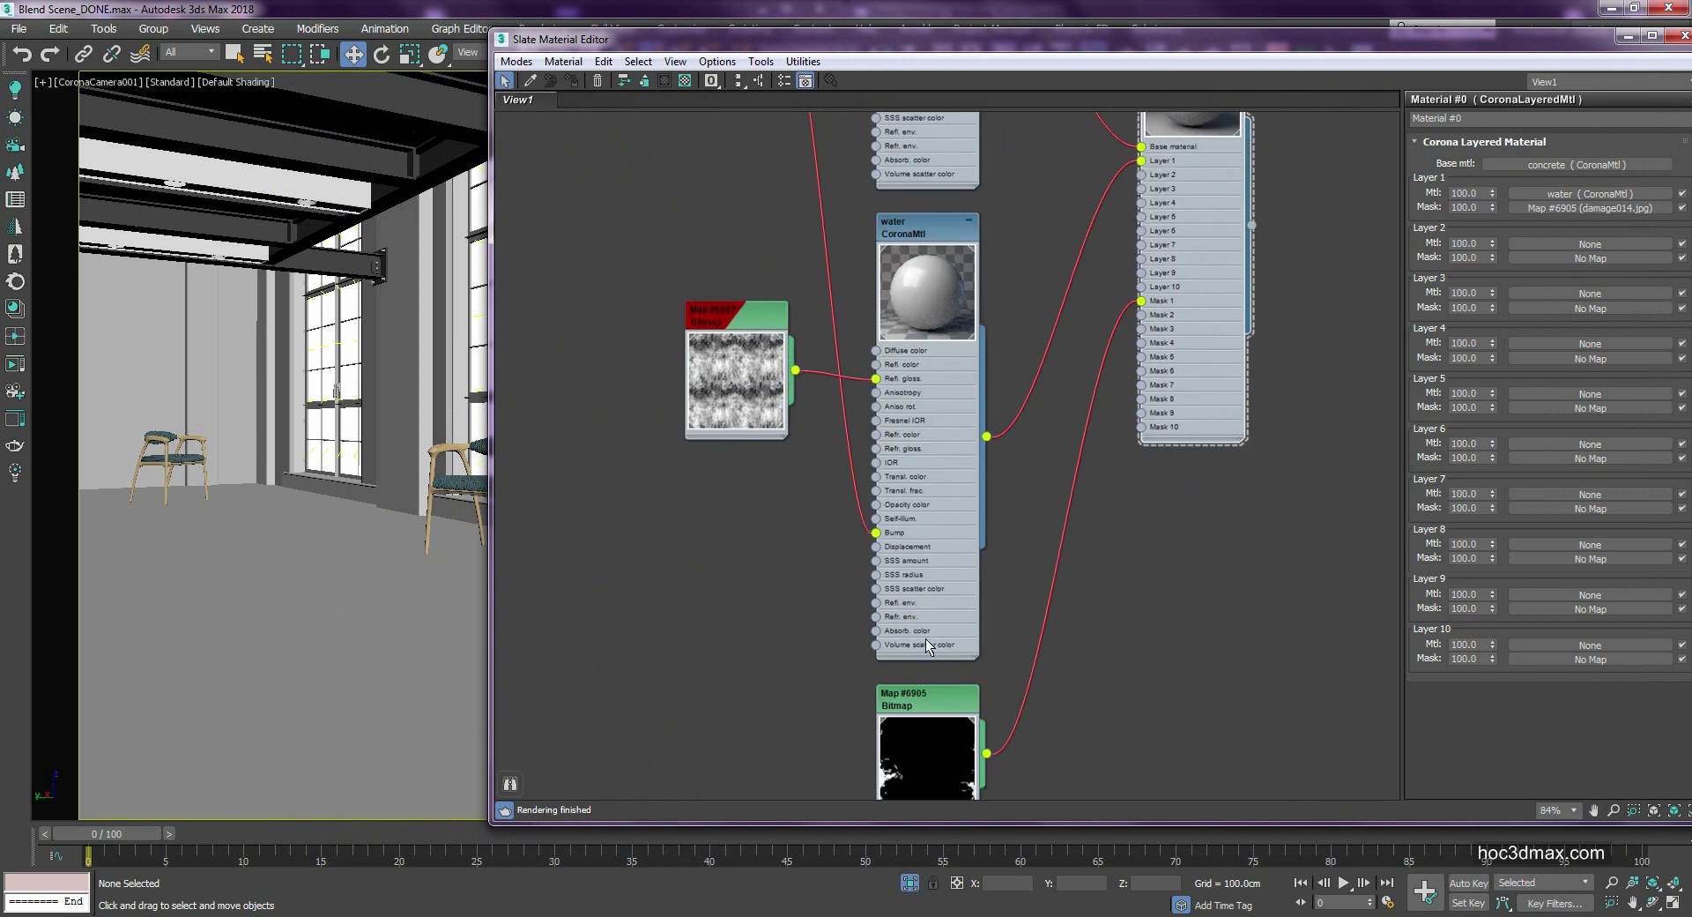
pyautogui.doubleClick(875, 546)
pyautogui.doubleClick(876, 548)
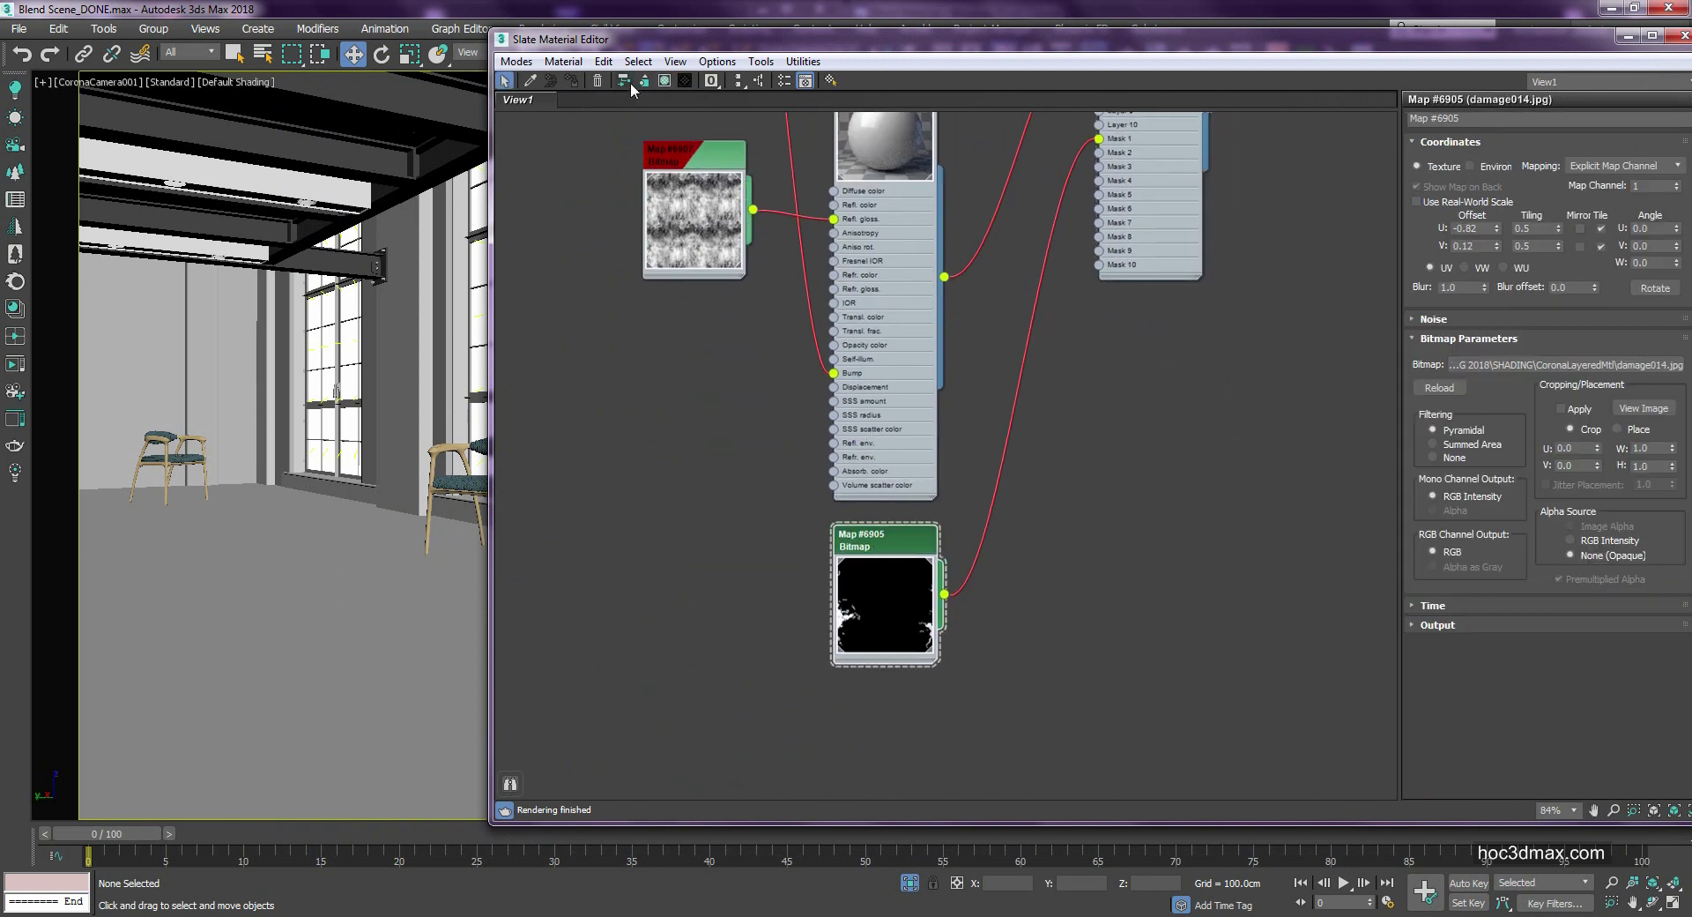
pyautogui.click(664, 80)
pyautogui.moveTo(675, 48)
pyautogui.mouseDown()
pyautogui.moveTo(1081, 38)
pyautogui.moveTo(879, 47)
pyautogui.mouseUp()
pyautogui.moveTo(1146, 494)
pyautogui.mouseDown(button='middle')
pyautogui.moveTo(1011, 542)
pyautogui.moveTo(1055, 631)
pyautogui.mouseUp(button='middle')
pyautogui.scroll(2, 1055, 630)
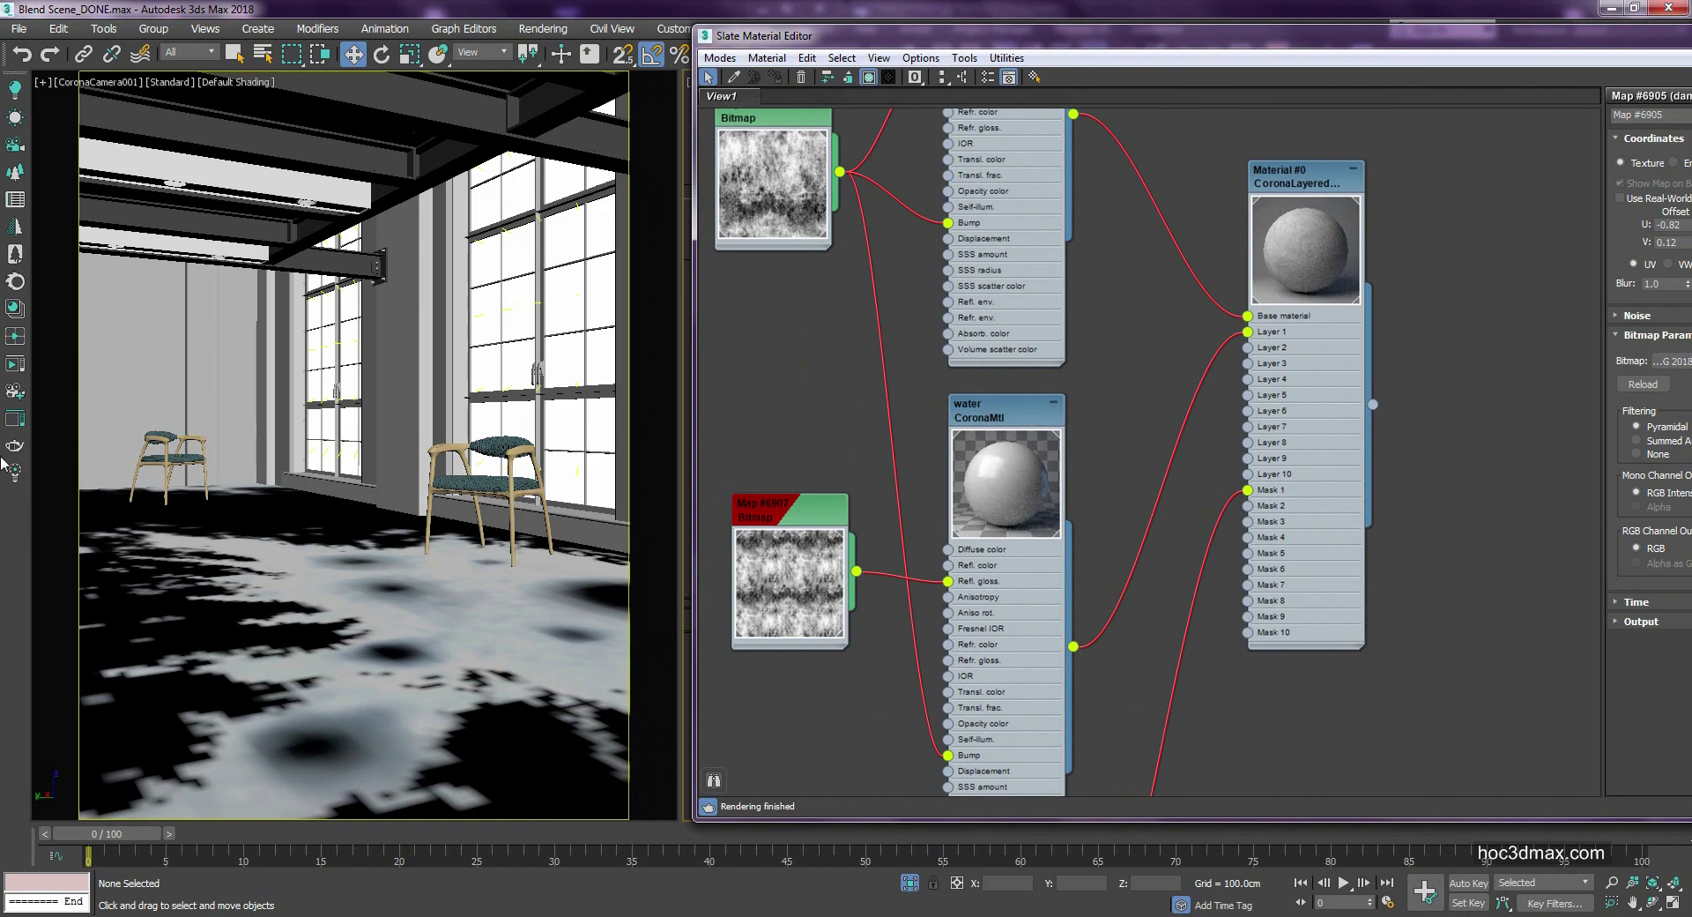
# Step: Render the camera view in the Corona VFB and place it beside the viewport to compare
pyautogui.click(15, 419)
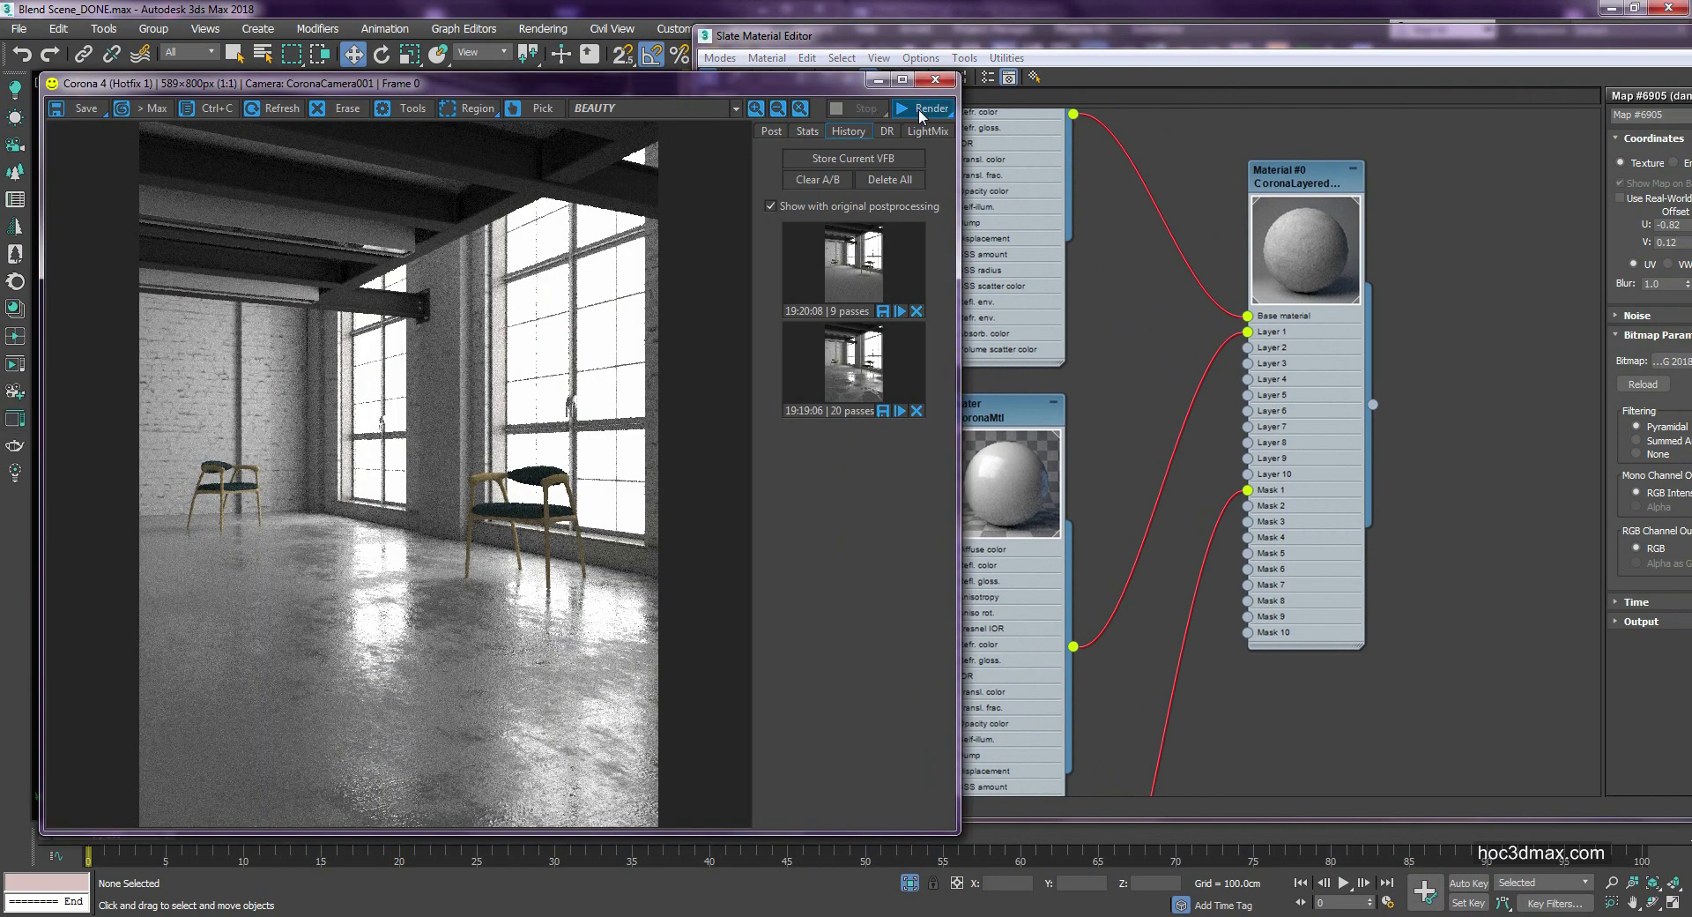
pyautogui.click(923, 108)
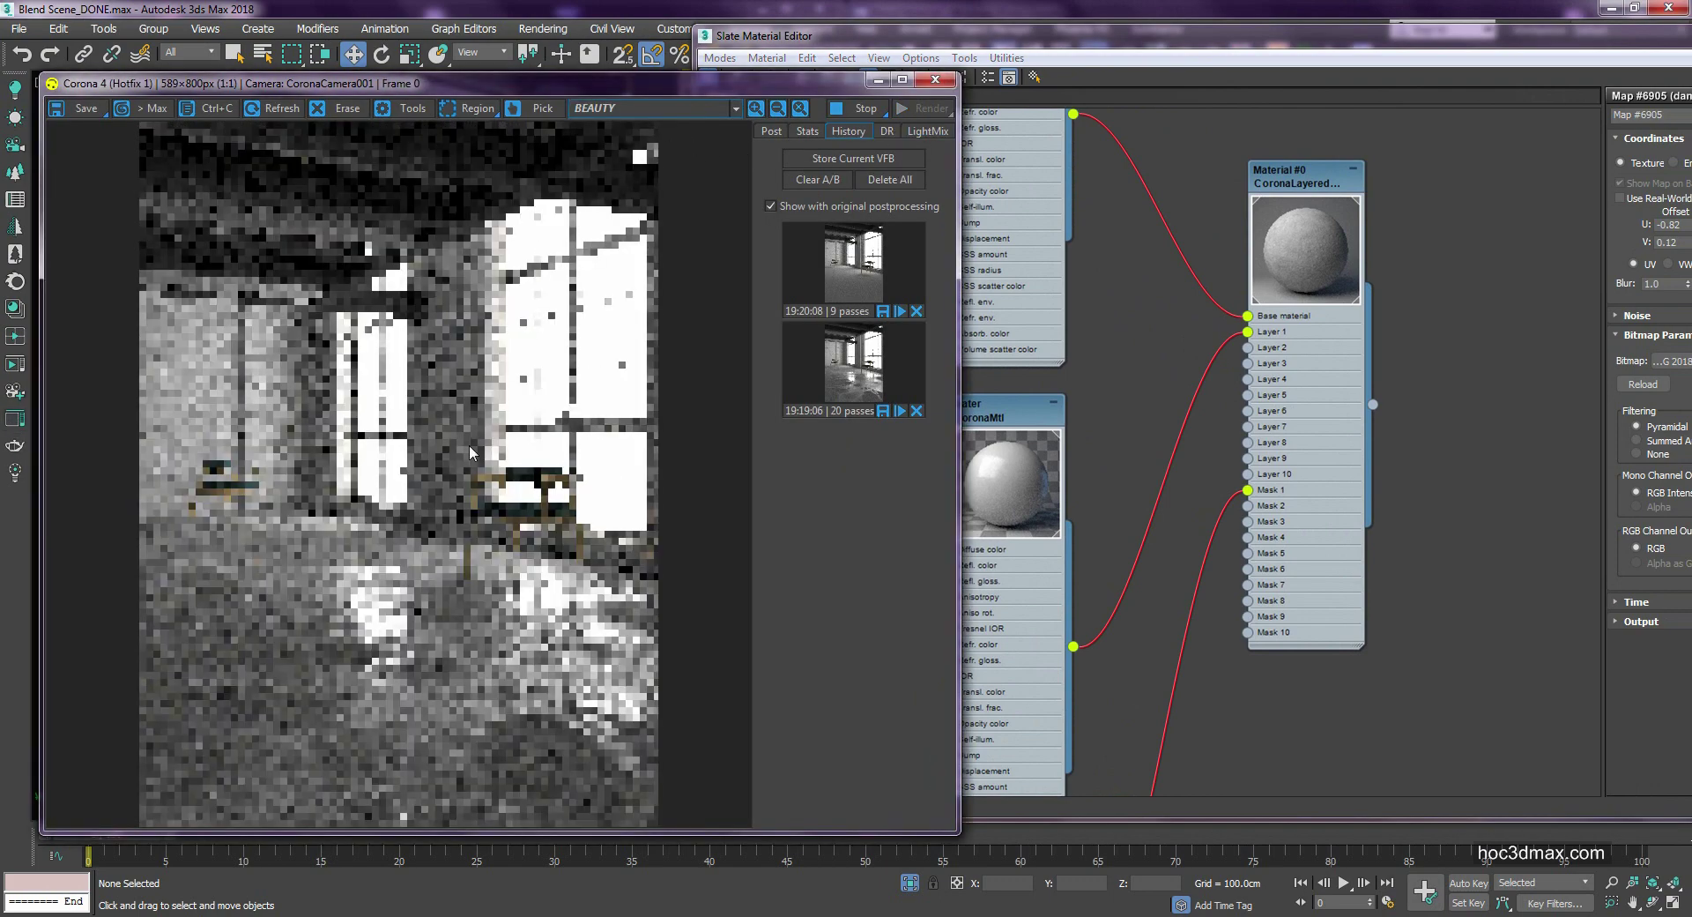
pyautogui.moveTo(445, 85); pyautogui.dragTo(990, 55)
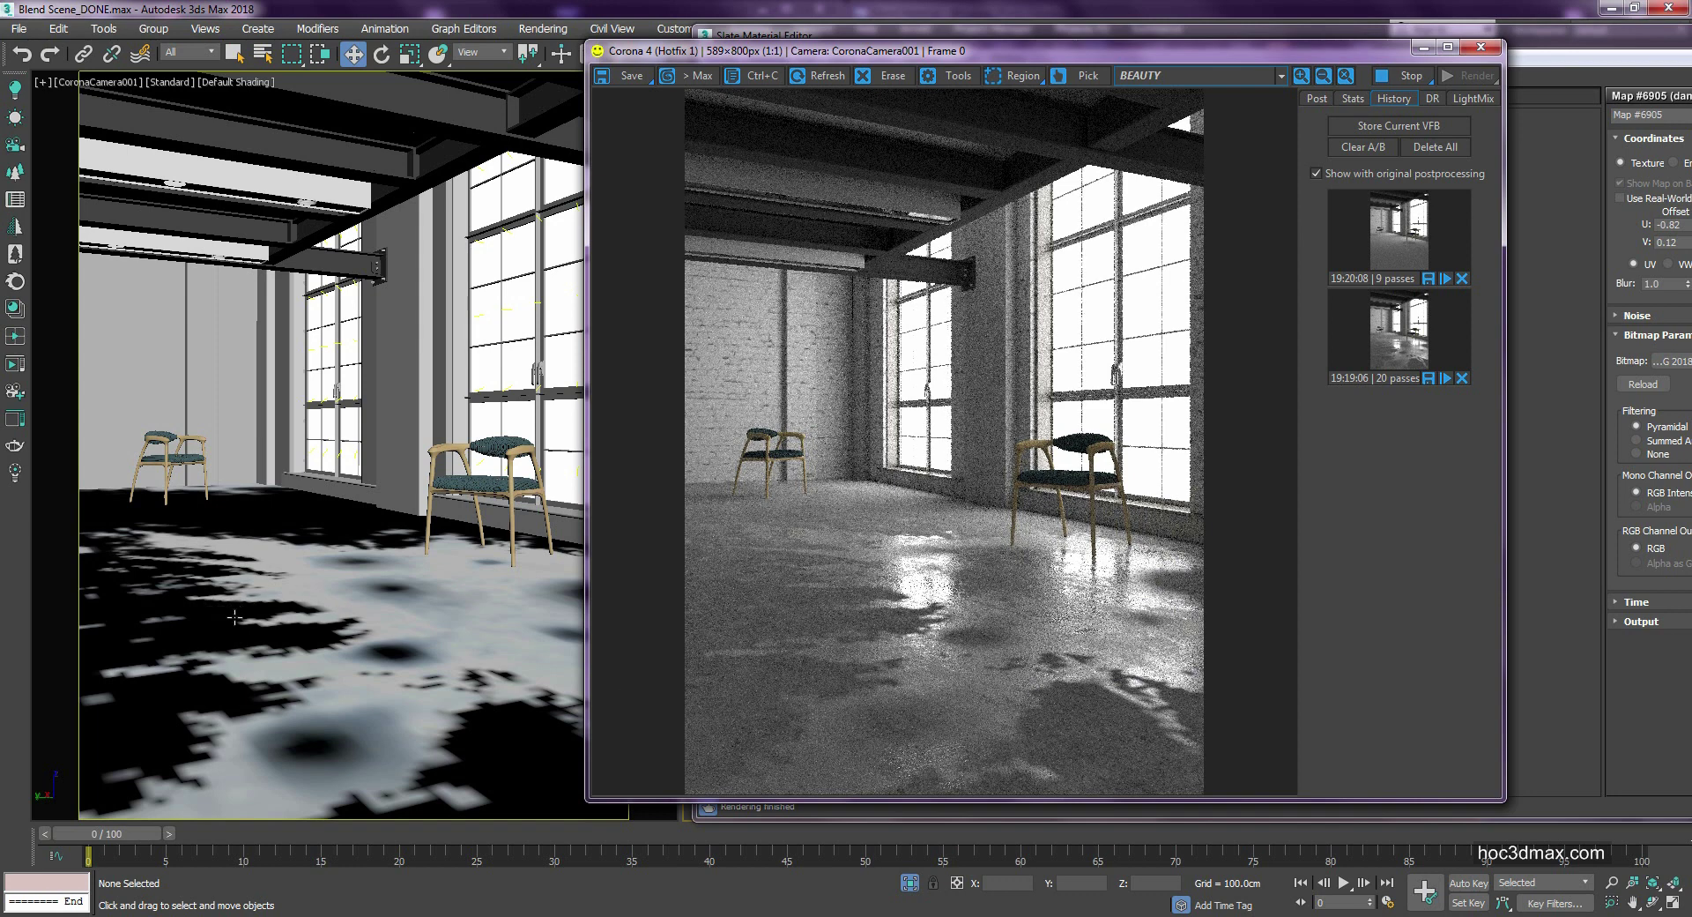
pyautogui.moveTo(1364, 55); pyautogui.dragTo(1274, 55)
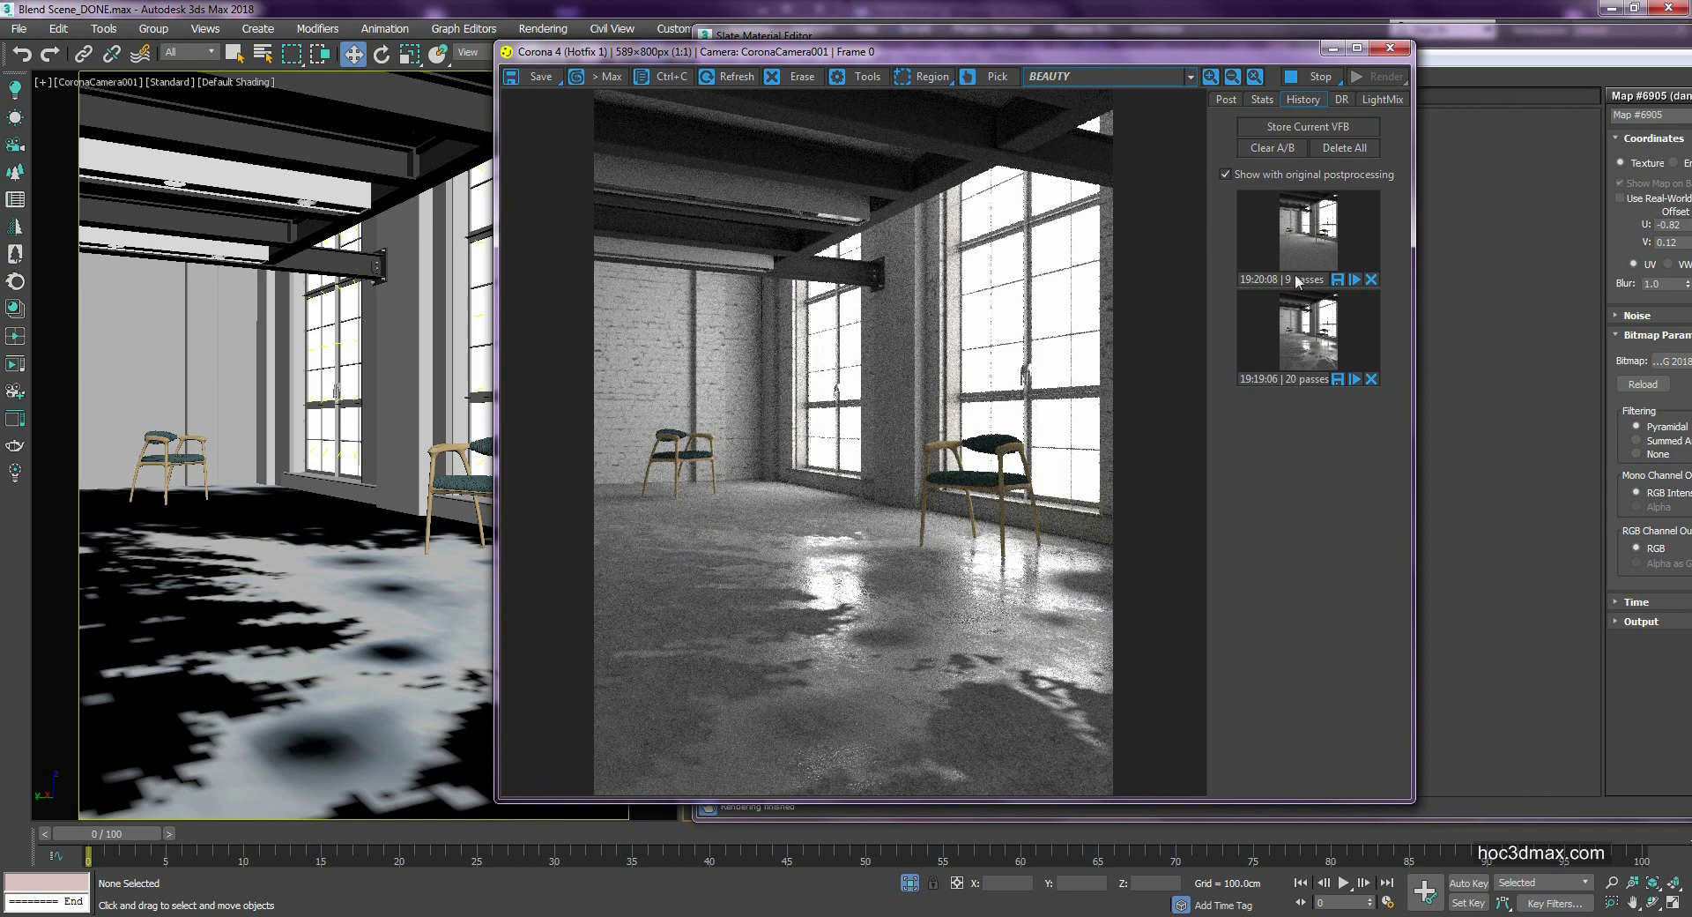
pyautogui.moveTo(1444, 47); pyautogui.dragTo(1312, 37)
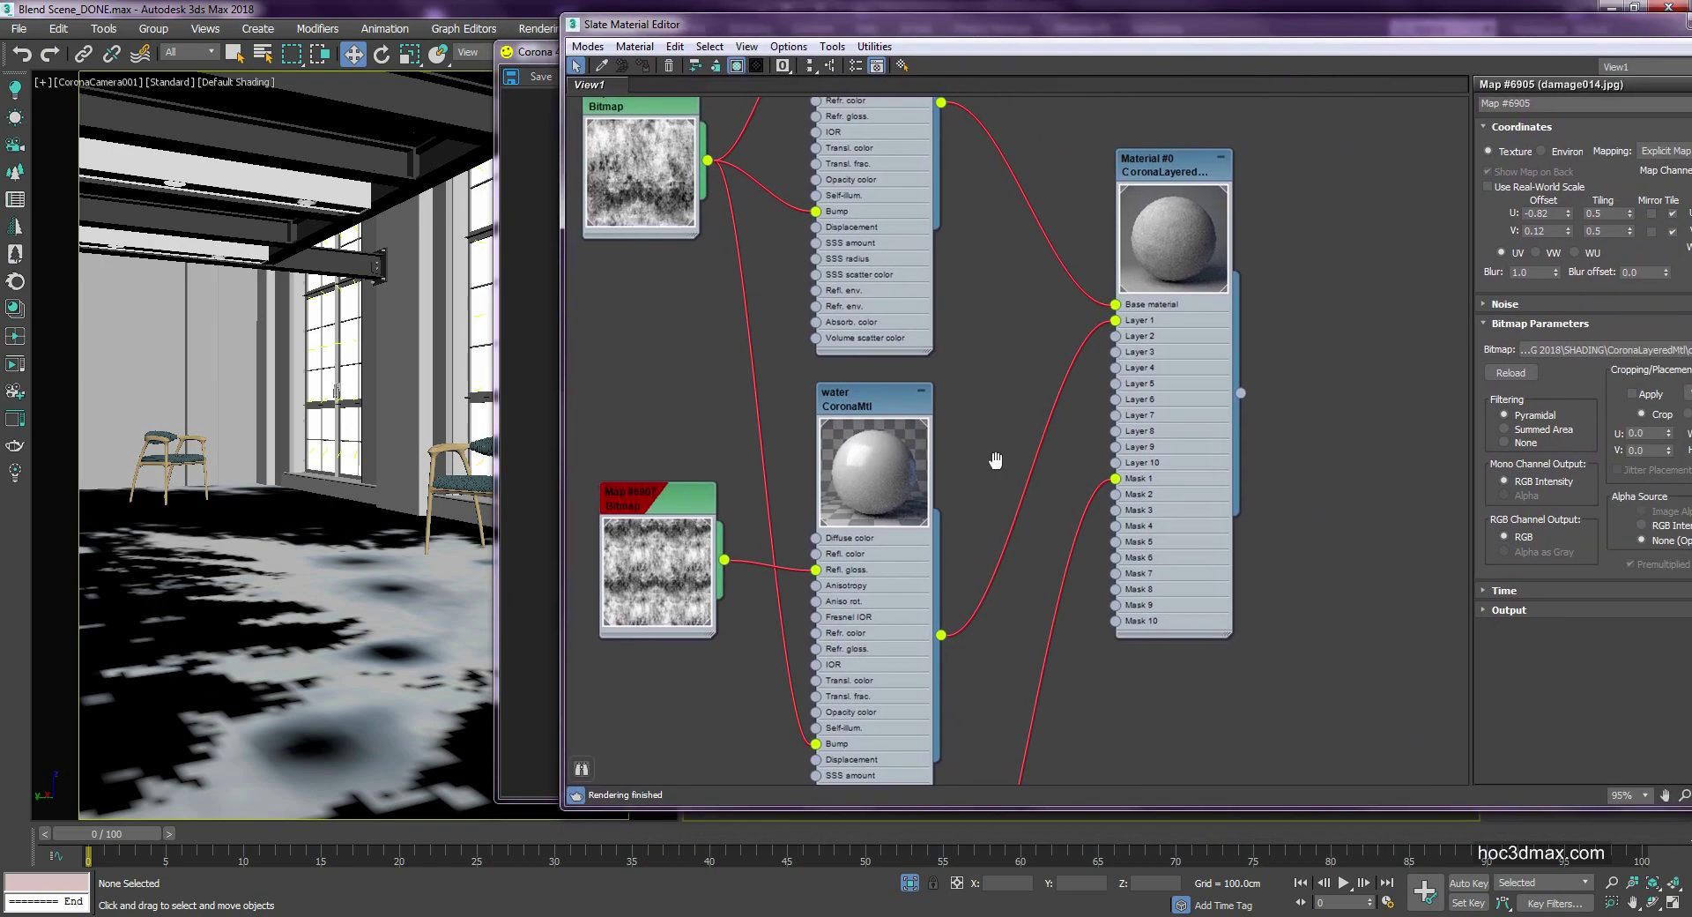
# Step: Focus the node view on the damage bitmap and arrange the editor beside the render window
pyautogui.click(871, 372)
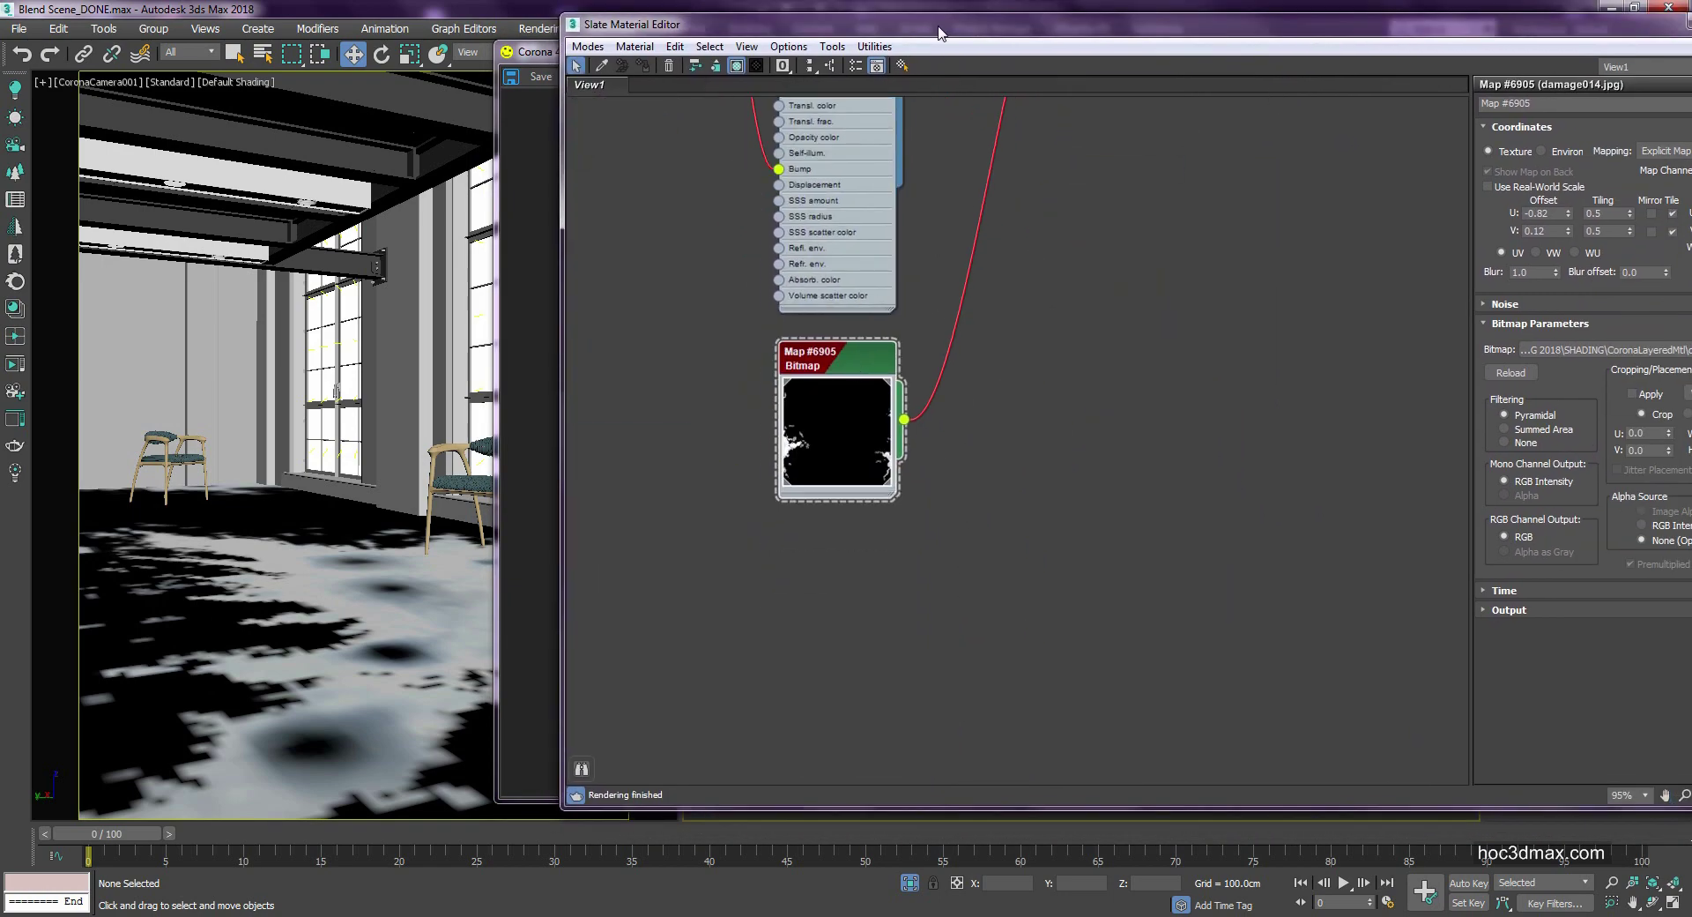
pyautogui.moveTo(941, 31); pyautogui.dragTo(874, 47)
pyautogui.moveTo(935, 419); pyautogui.dragTo(944, 535, button='middle')
pyautogui.scroll(-2, 943, 534)
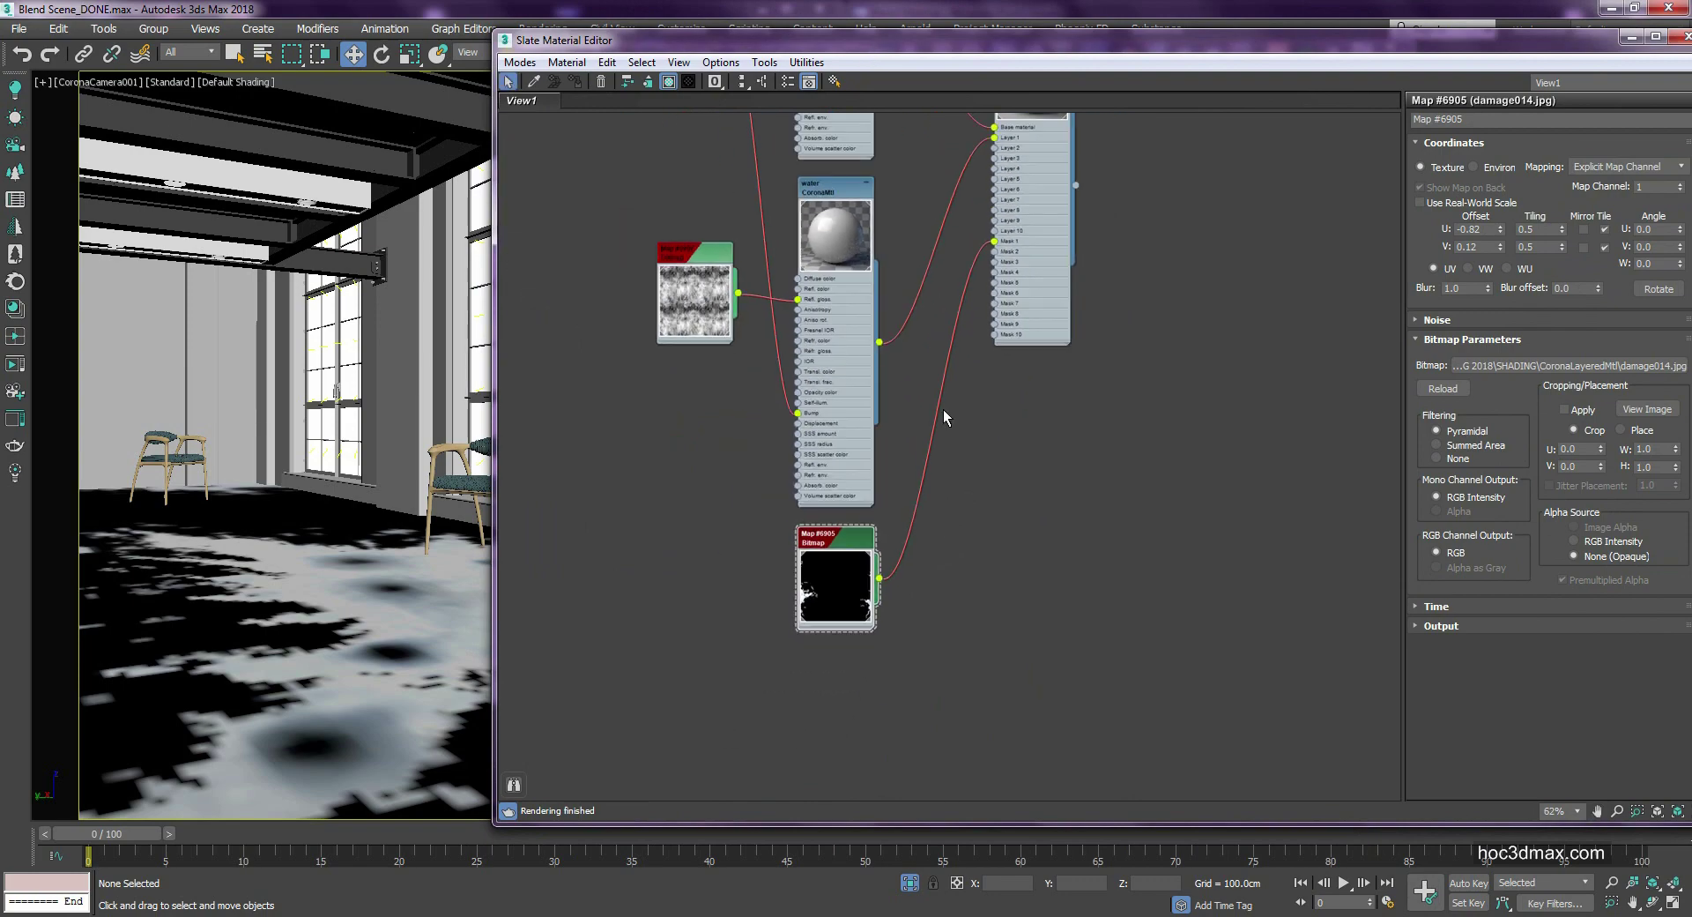
pyautogui.scroll(-2, 1066, 373)
pyautogui.moveTo(1216, 44); pyautogui.dragTo(1342, 53)
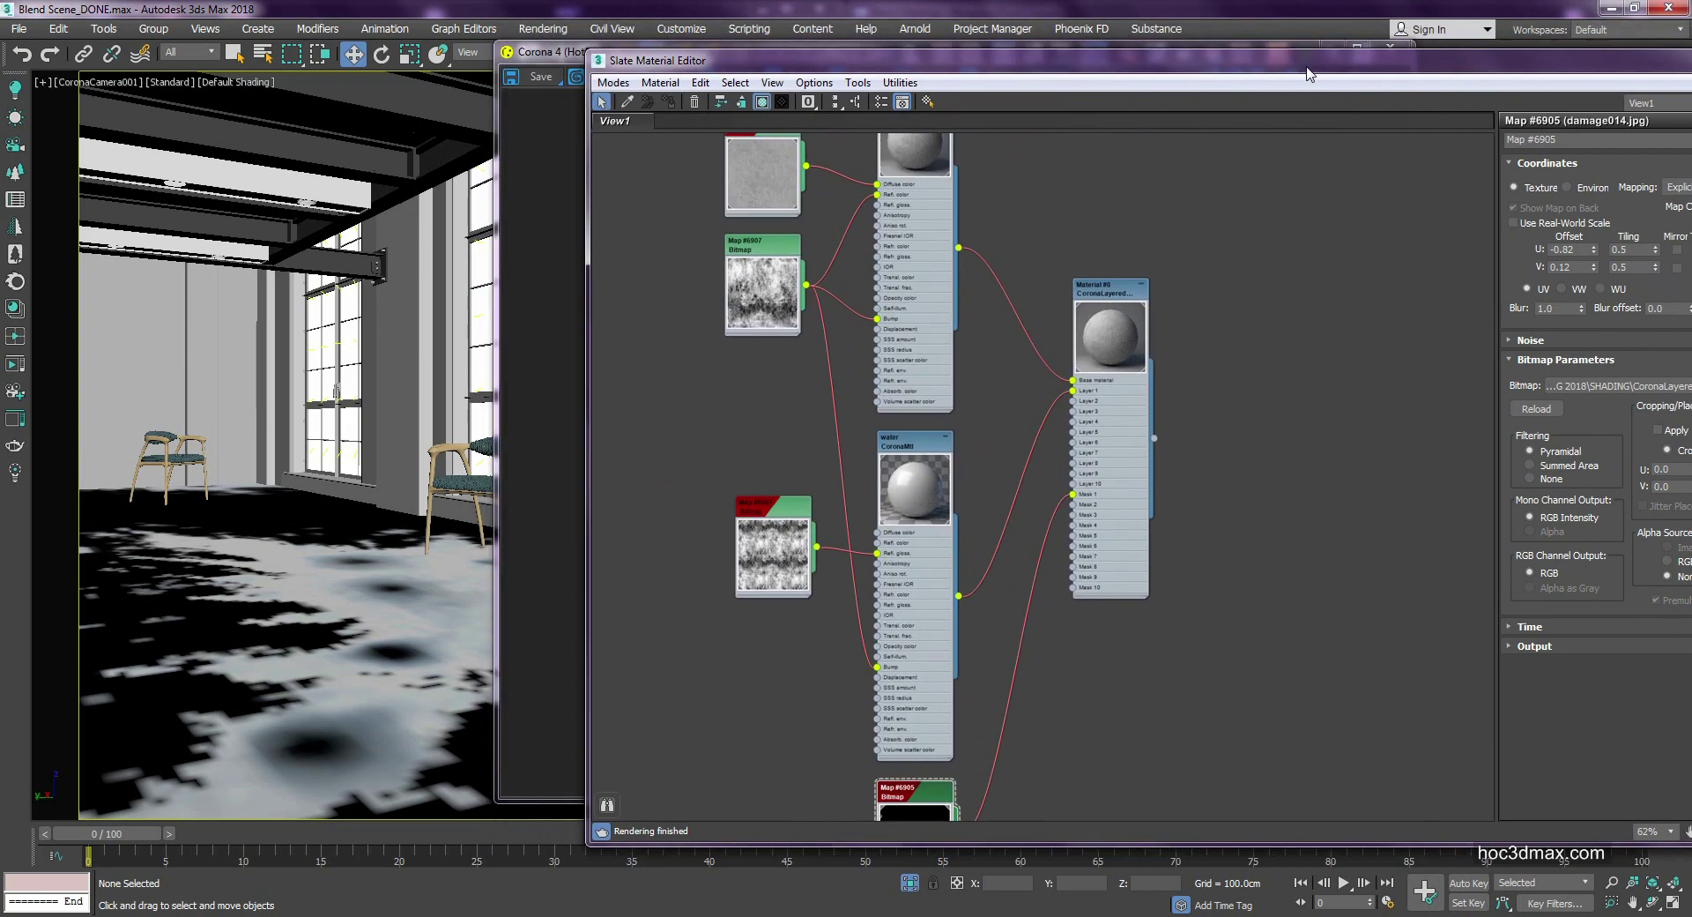
pyautogui.moveTo(603, 56); pyautogui.dragTo(53, 60)
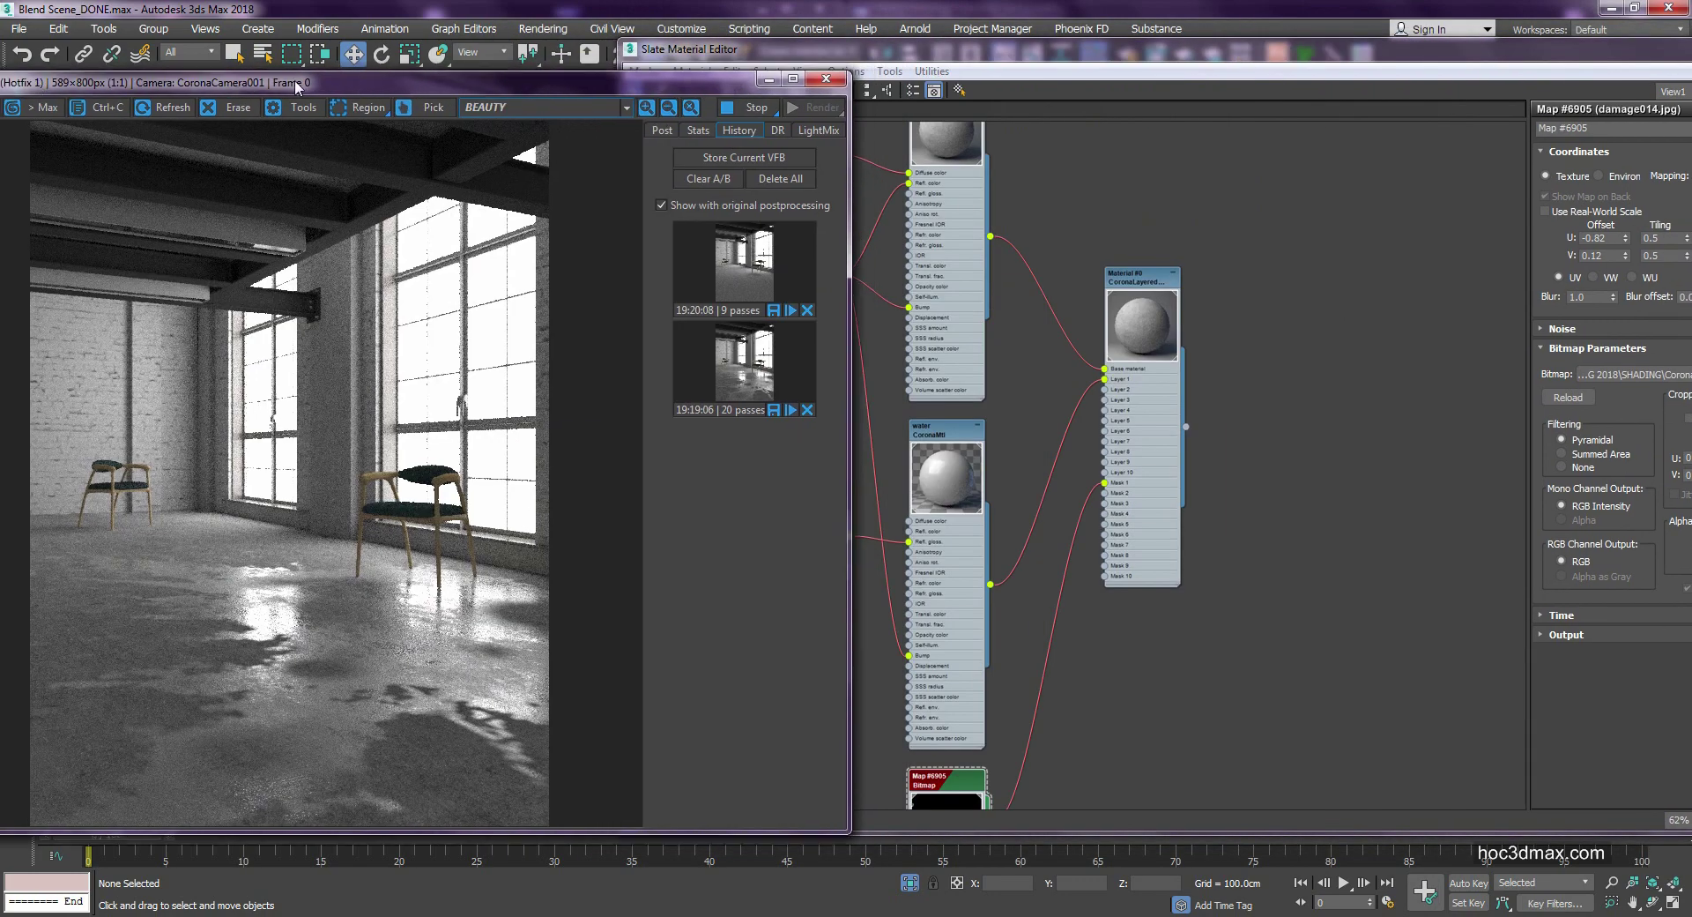
pyautogui.moveTo(322, 55); pyautogui.dragTo(920, 64)
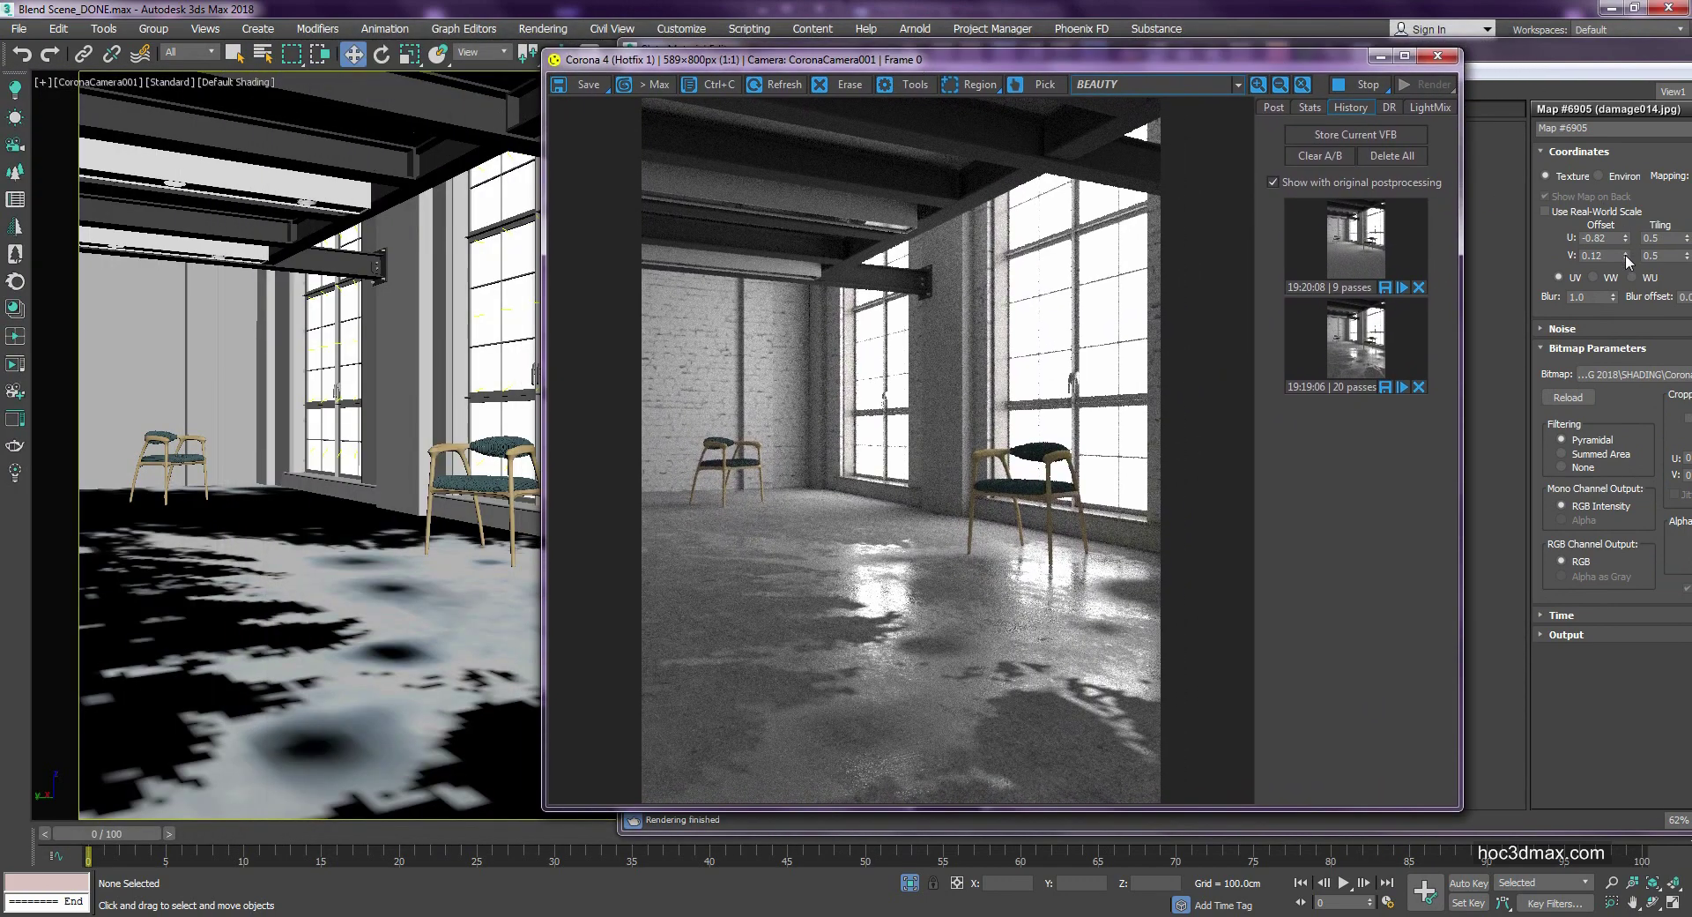
# Step: Try V offsets 0.79, 0.97 and 1.09, settling on U -0.96, V 0.42
pyautogui.moveTo(1628, 256); pyautogui.dragTo(1626, 185)
pyautogui.click(585, 502)
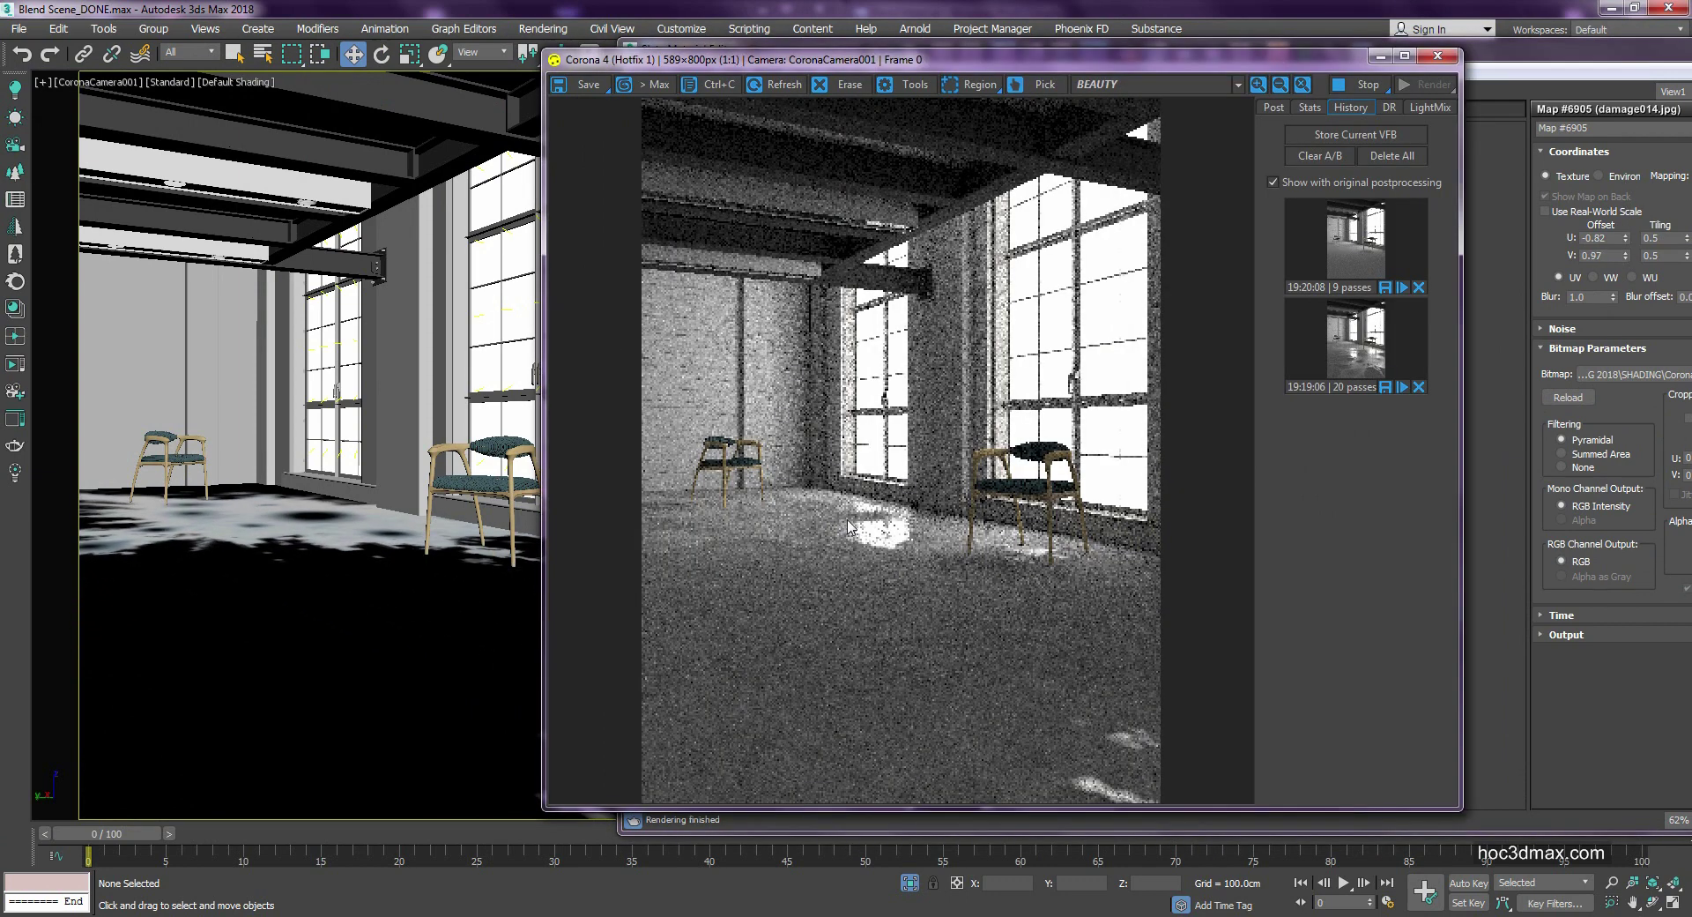
pyautogui.moveTo(1627, 258)
pyautogui.mouseDown()
pyautogui.moveTo(1607, 267)
pyautogui.moveTo(1628, 227)
pyautogui.moveTo(1627, 315)
pyautogui.mouseUp()
pyautogui.click(573, 548)
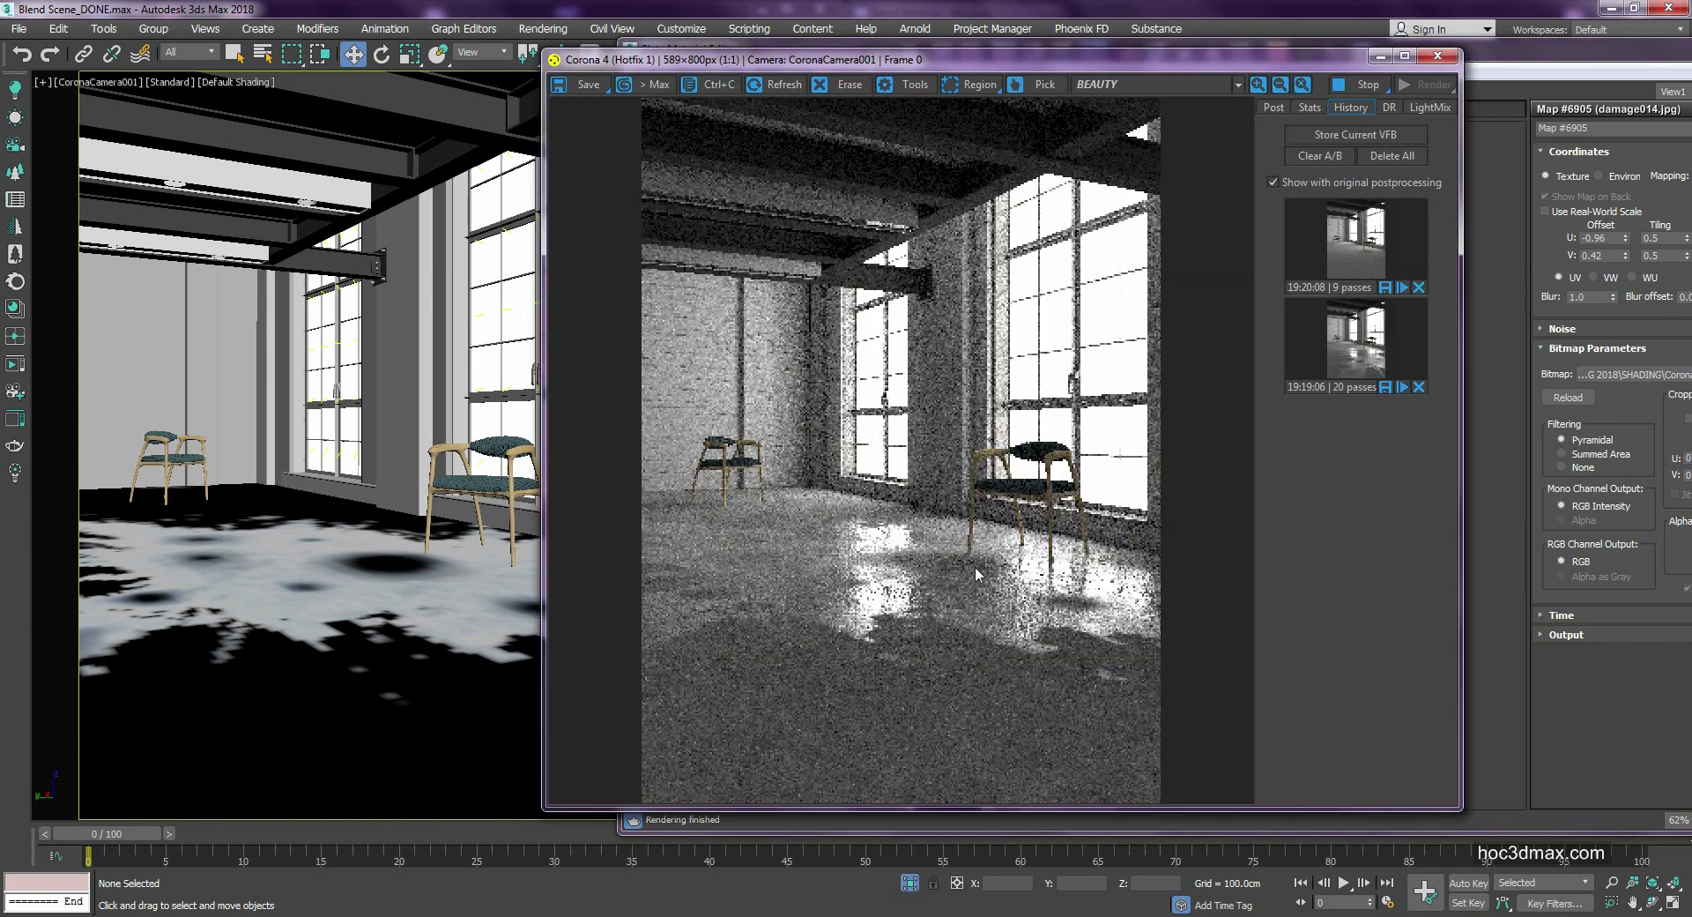
# Step: Rearrange the VFB and Slate windows and reselect Material #0 to refresh the interactive render
pyautogui.moveTo(1079, 65); pyautogui.dragTo(557, 65)
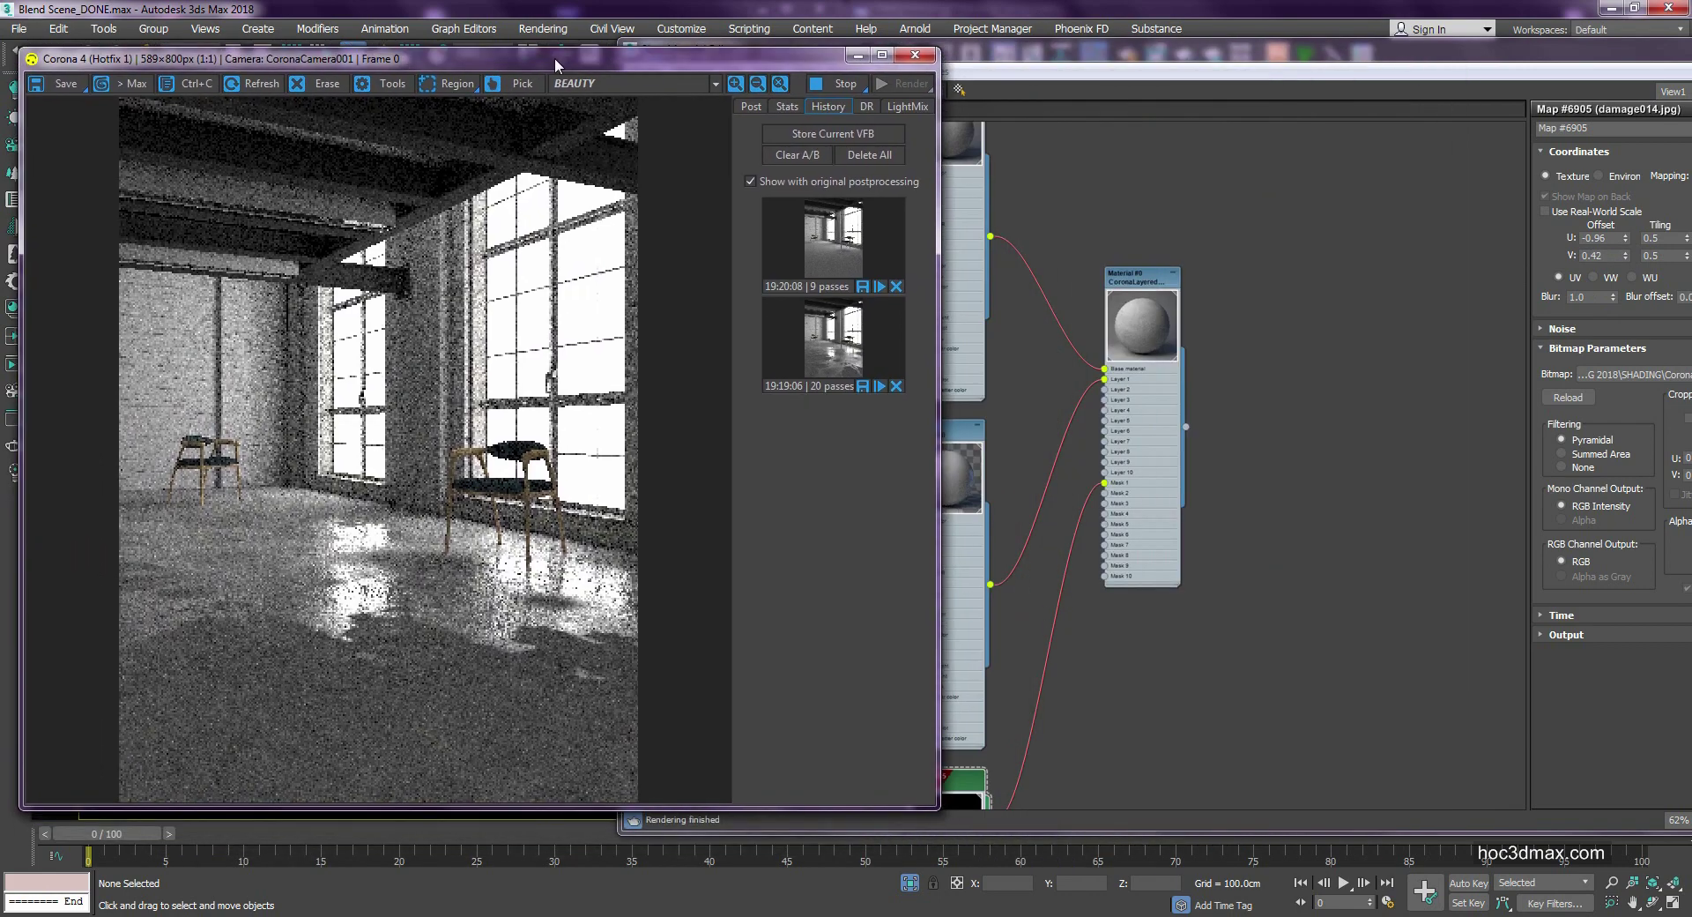
pyautogui.click(1516, 59)
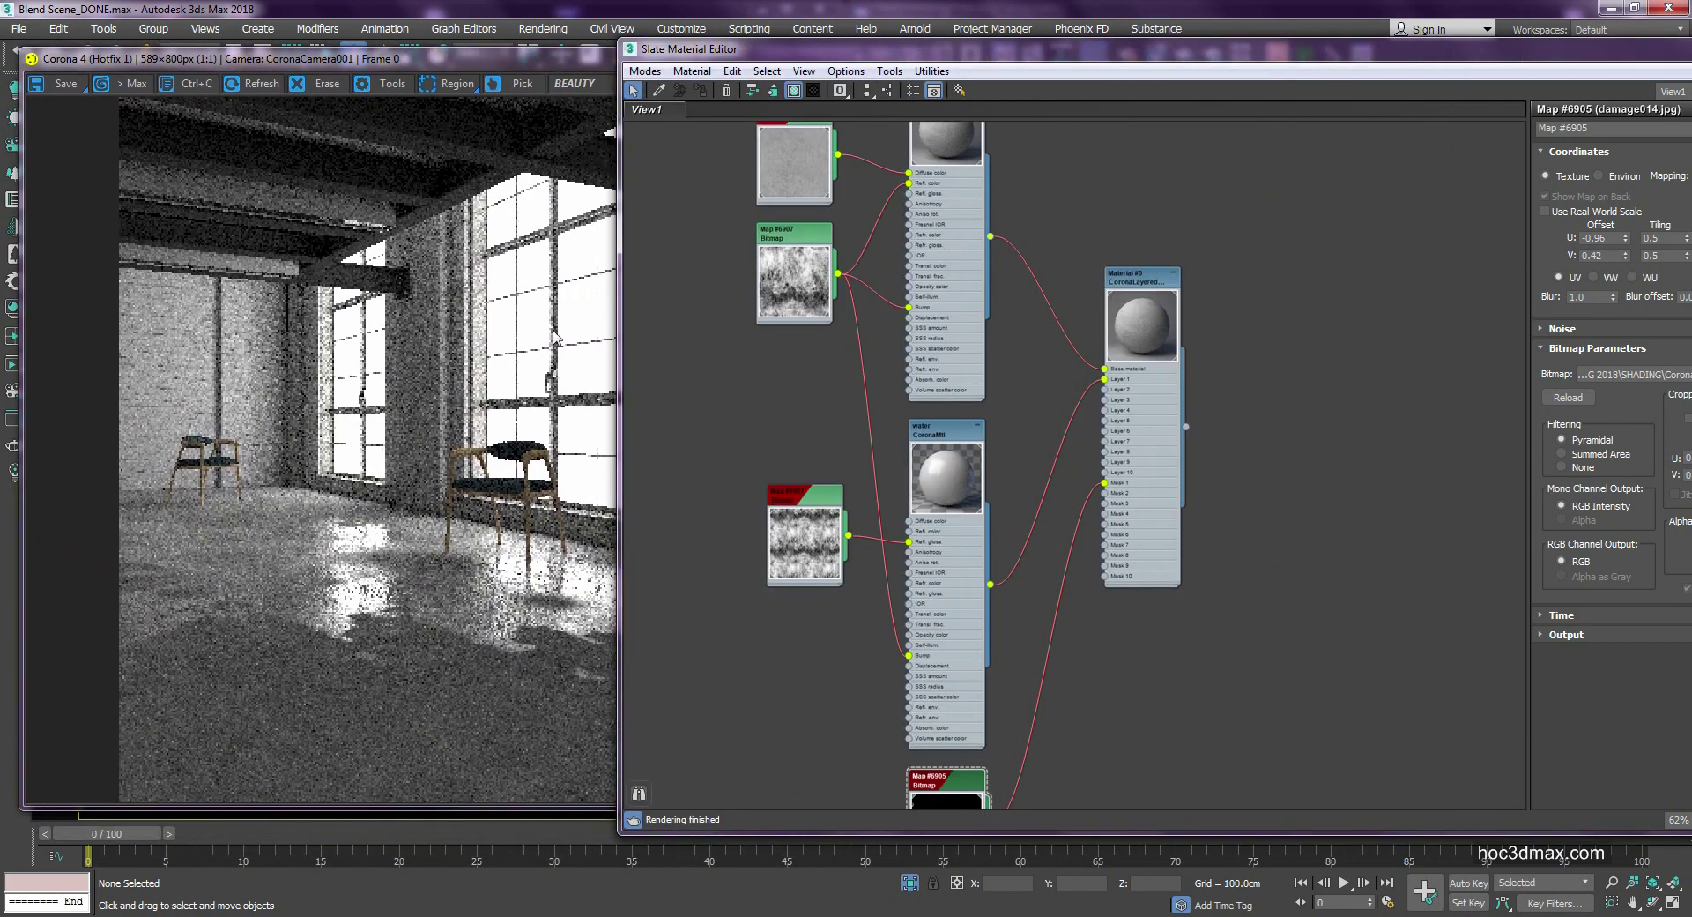
pyautogui.moveTo(779, 53)
pyautogui.mouseDown()
pyautogui.moveTo(1044, 60)
pyautogui.moveTo(978, 67)
pyautogui.mouseUp()
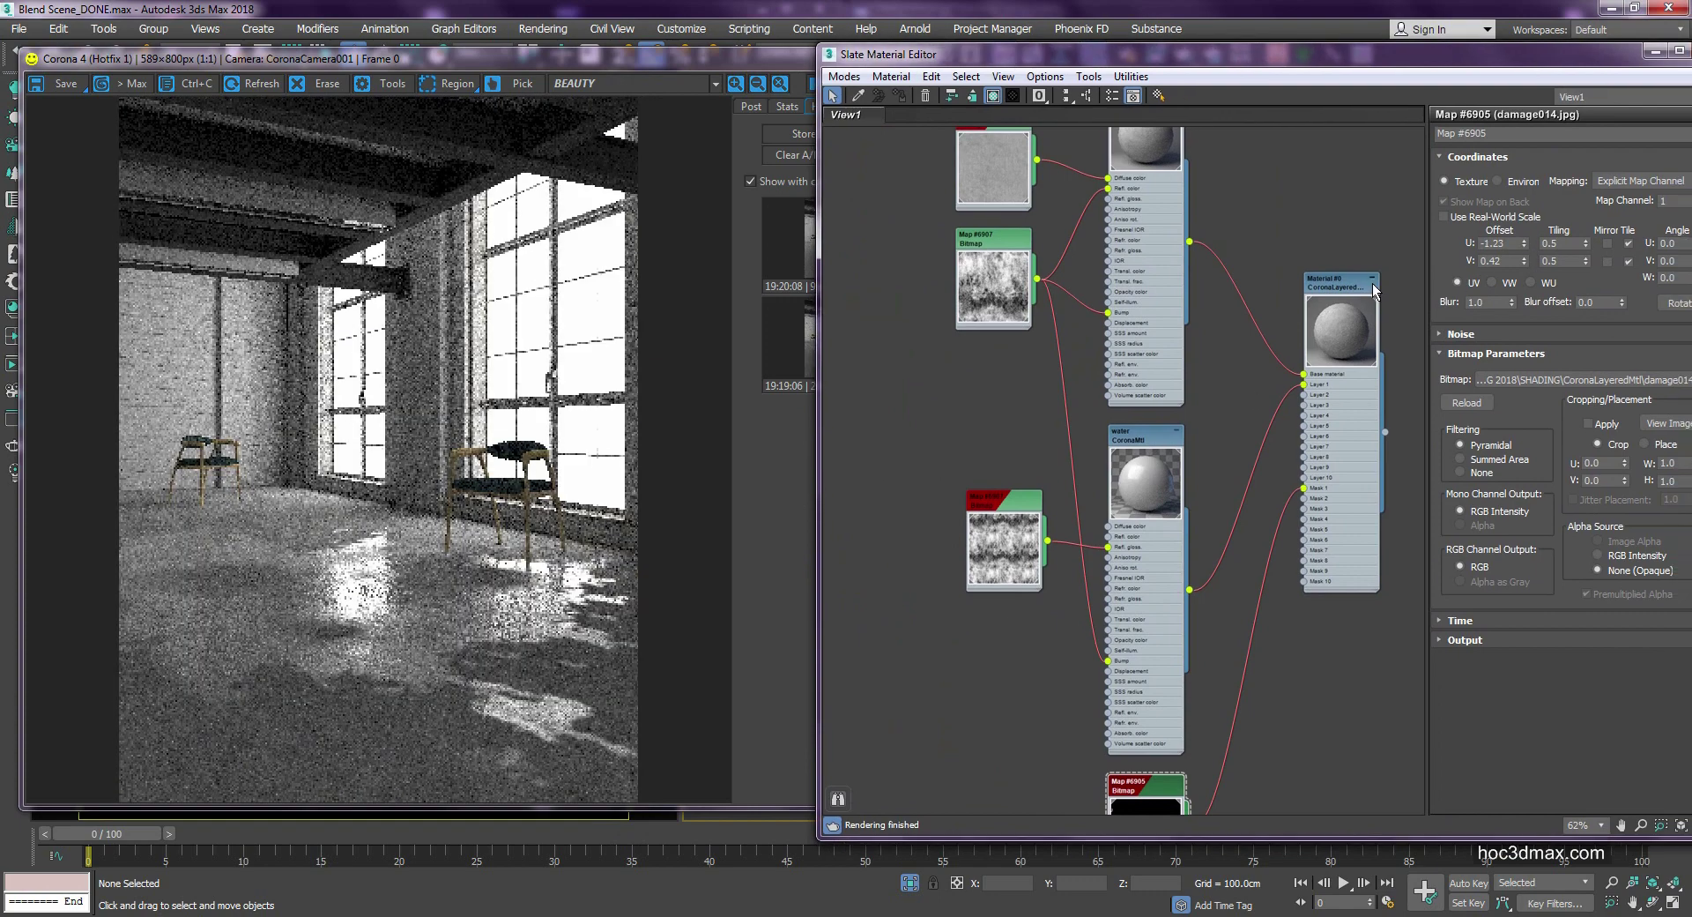
pyautogui.doubleClick(1339, 283)
pyautogui.moveTo(1417, 67); pyautogui.dragTo(1314, 55)
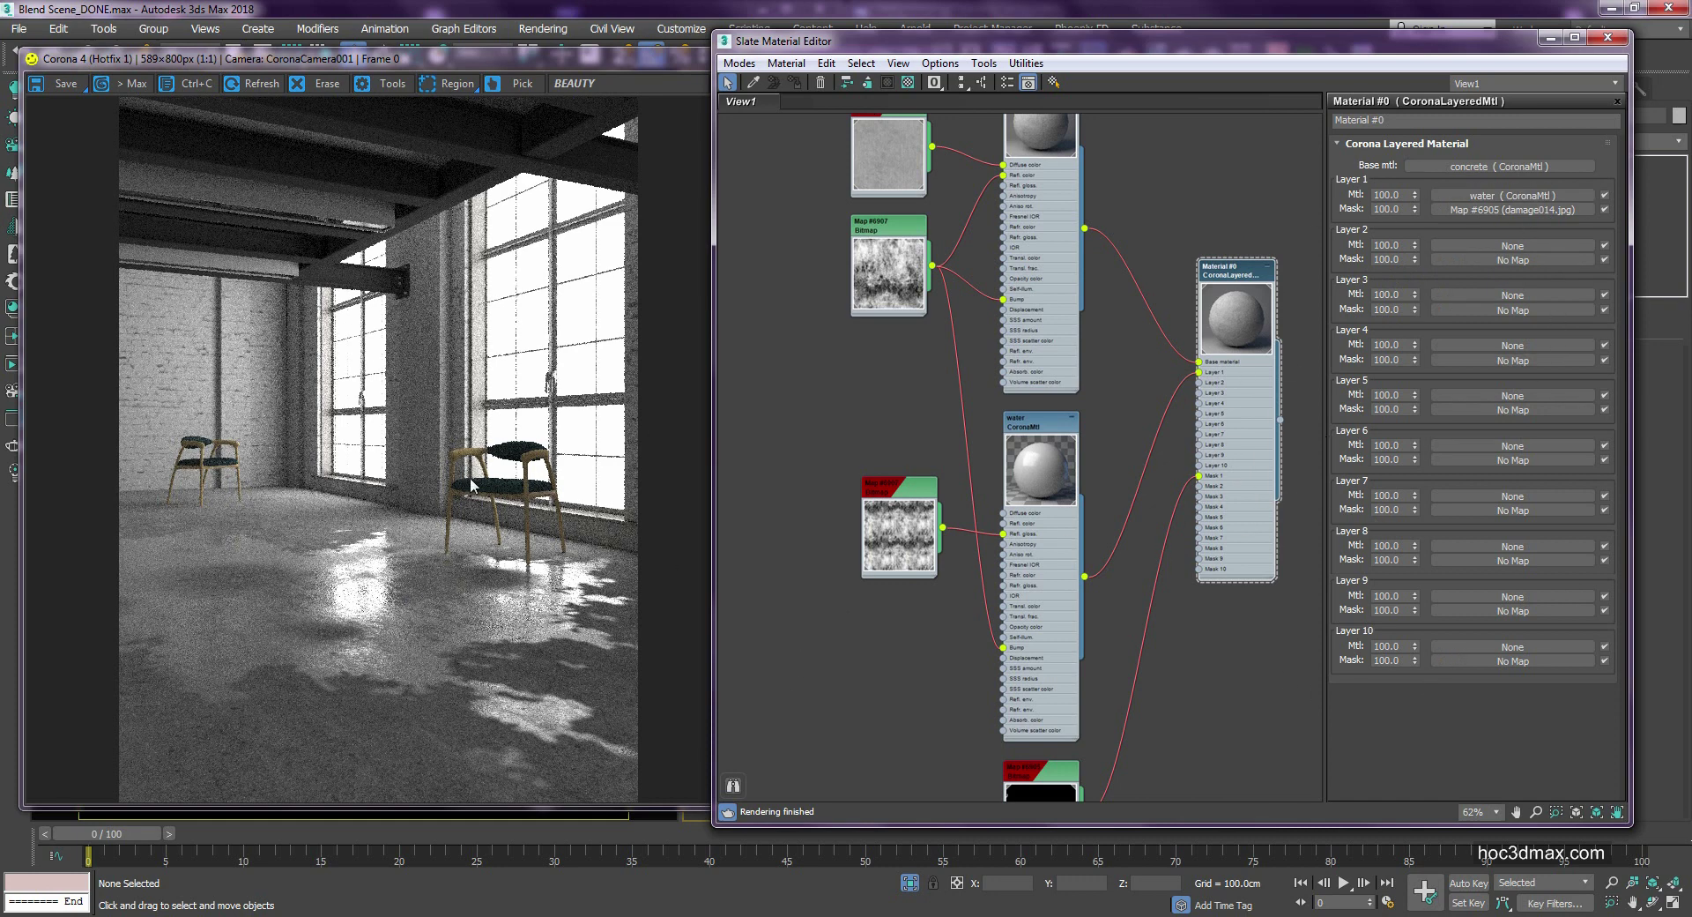
pyautogui.click(420, 531)
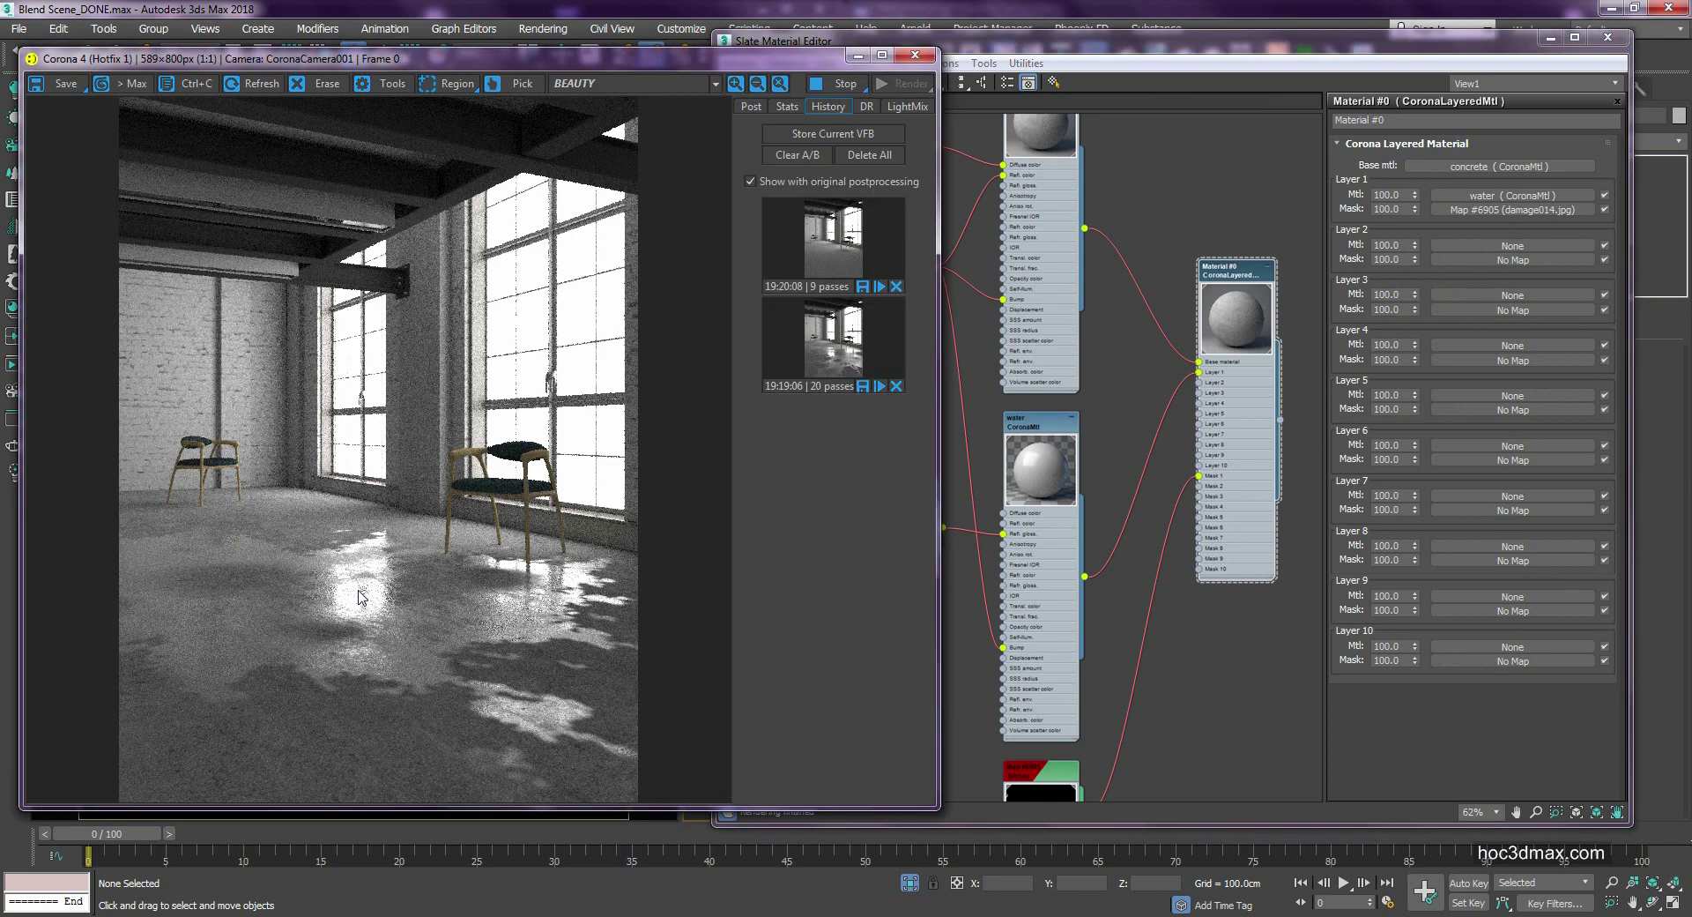
# Step: Stop the render and split the VFB: 19:20:08 history render as A, 19:19:06 as B
pyautogui.click(835, 91)
pyautogui.click(833, 255)
pyautogui.rightClick(832, 347)
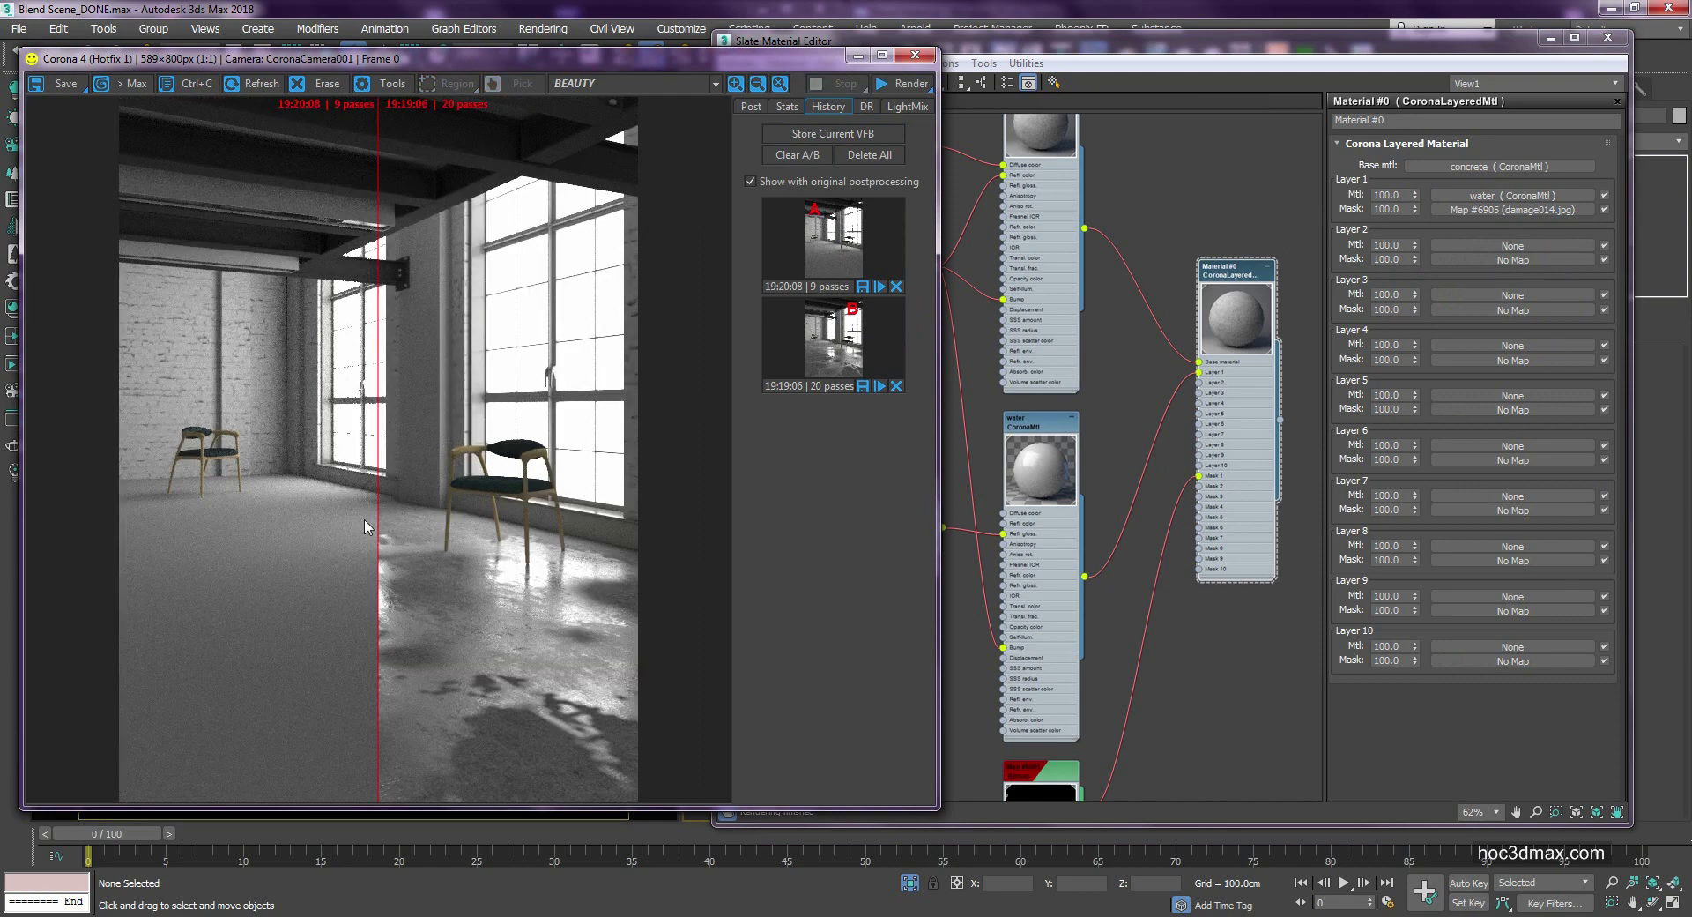
pyautogui.moveTo(377, 540)
pyautogui.mouseDown()
pyautogui.moveTo(383, 560)
pyautogui.moveTo(633, 561)
pyautogui.moveTo(74, 559)
pyautogui.moveTo(443, 560)
pyautogui.mouseUp()
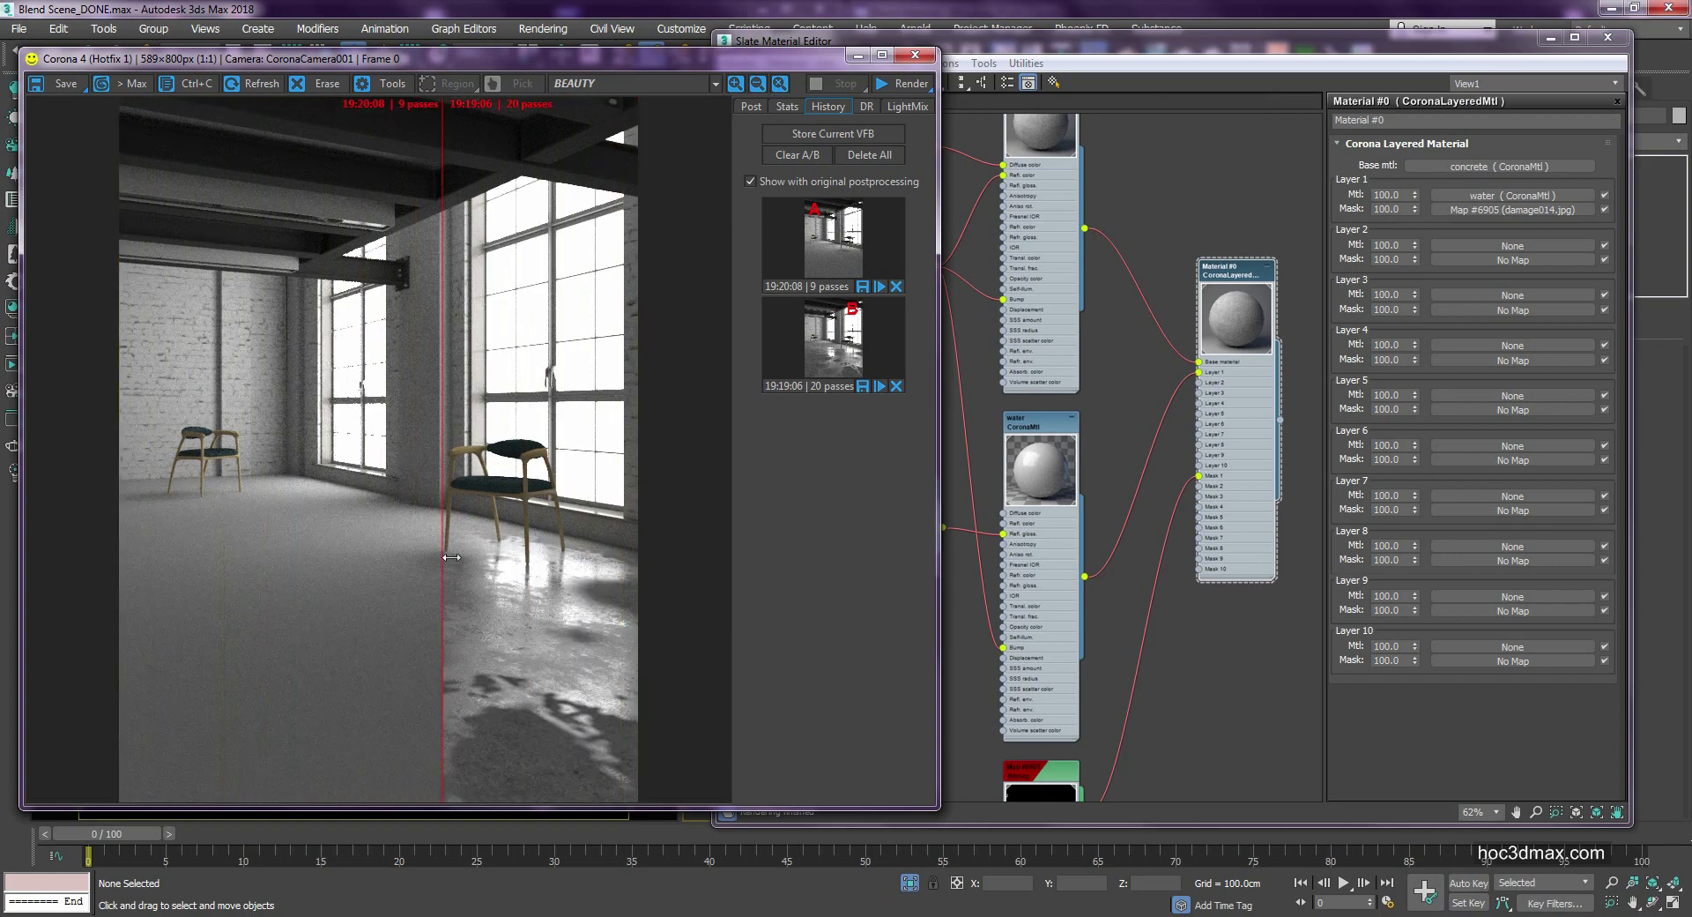